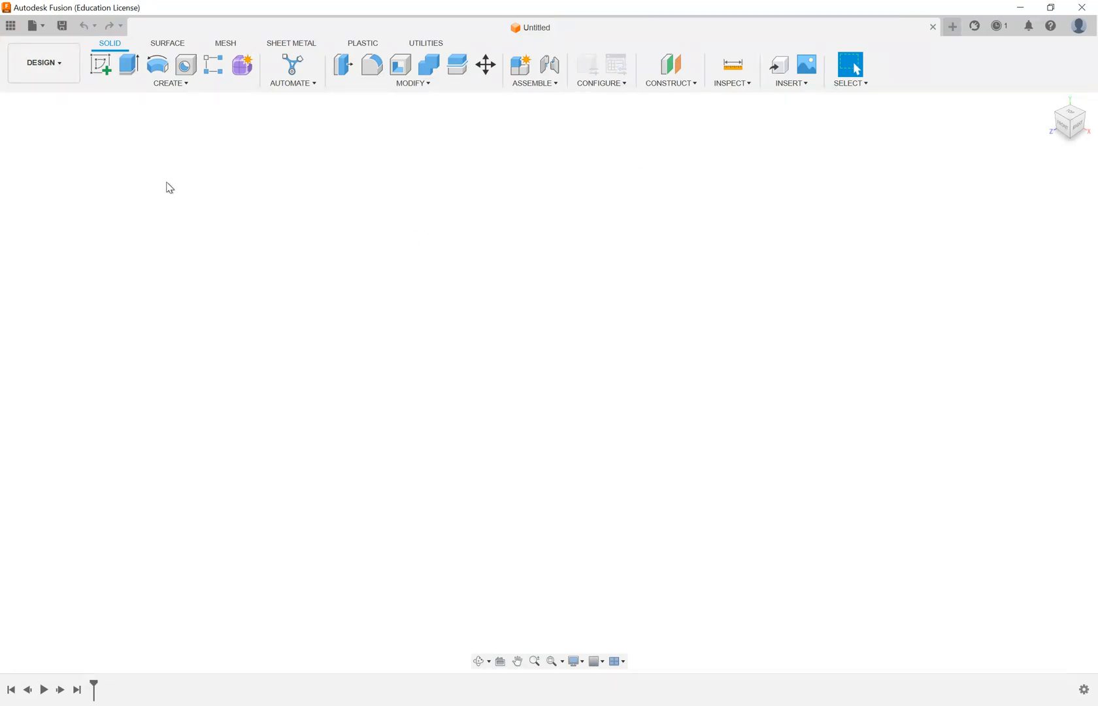
# - Open the US55541TOOL-S08-P03 plate model and inspect its holes from the front and at several angles
pyautogui.click(40, 28)
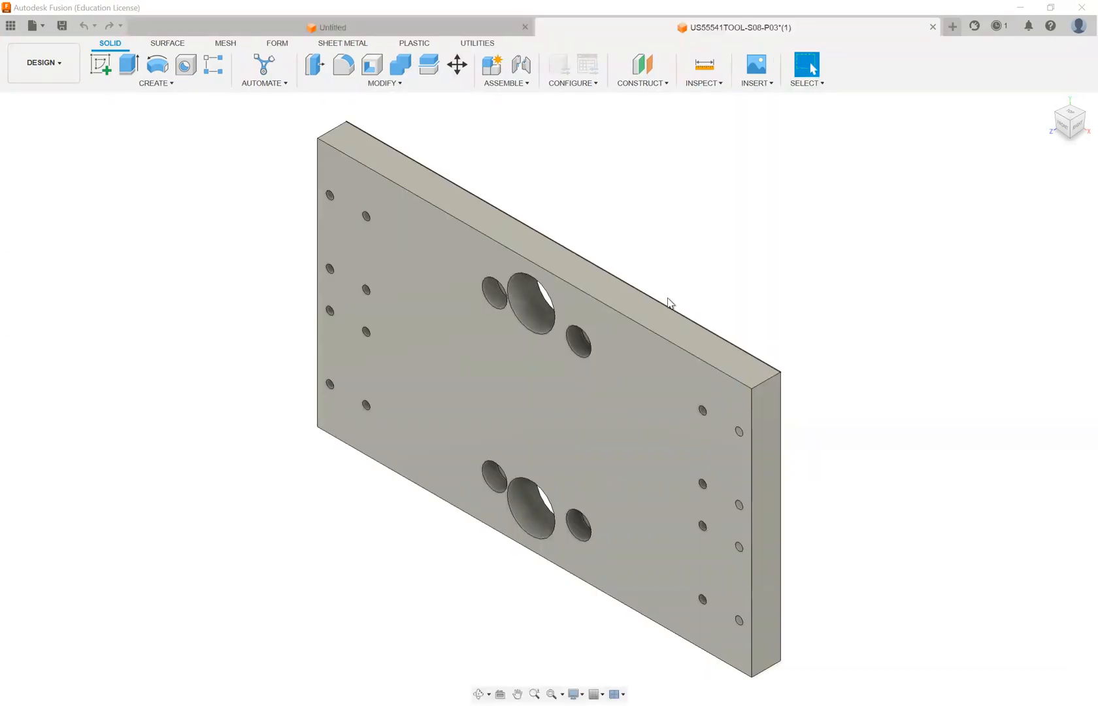
pyautogui.keyDown('shift'); pyautogui.moveTo(657, 301); pyautogui.dragTo(643, 231, button='middle'); pyautogui.keyUp('shift')
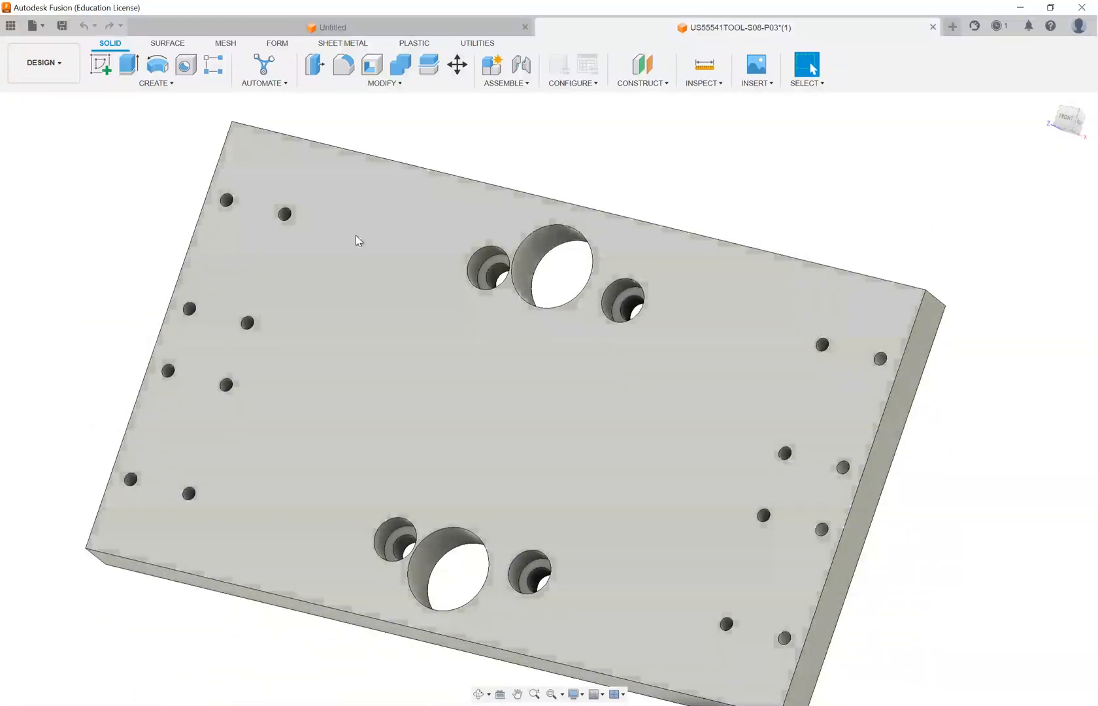
pyautogui.scroll(-3, 611, 392)
pyautogui.scroll(3, 621, 390)
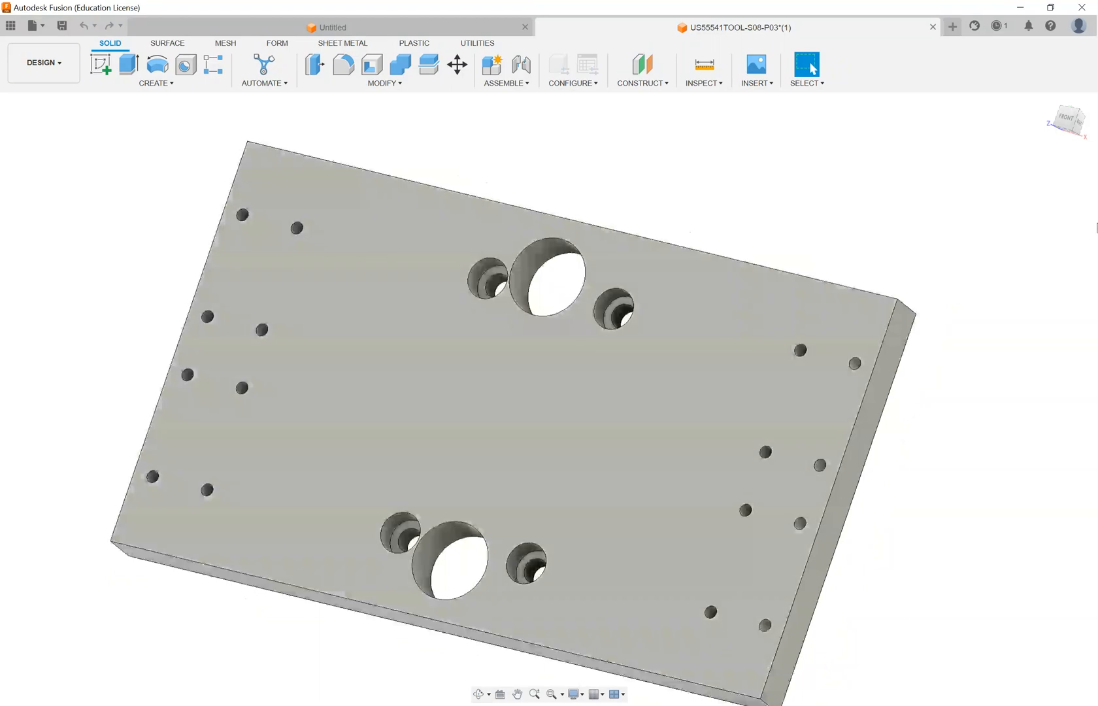
pyautogui.click(1068, 125)
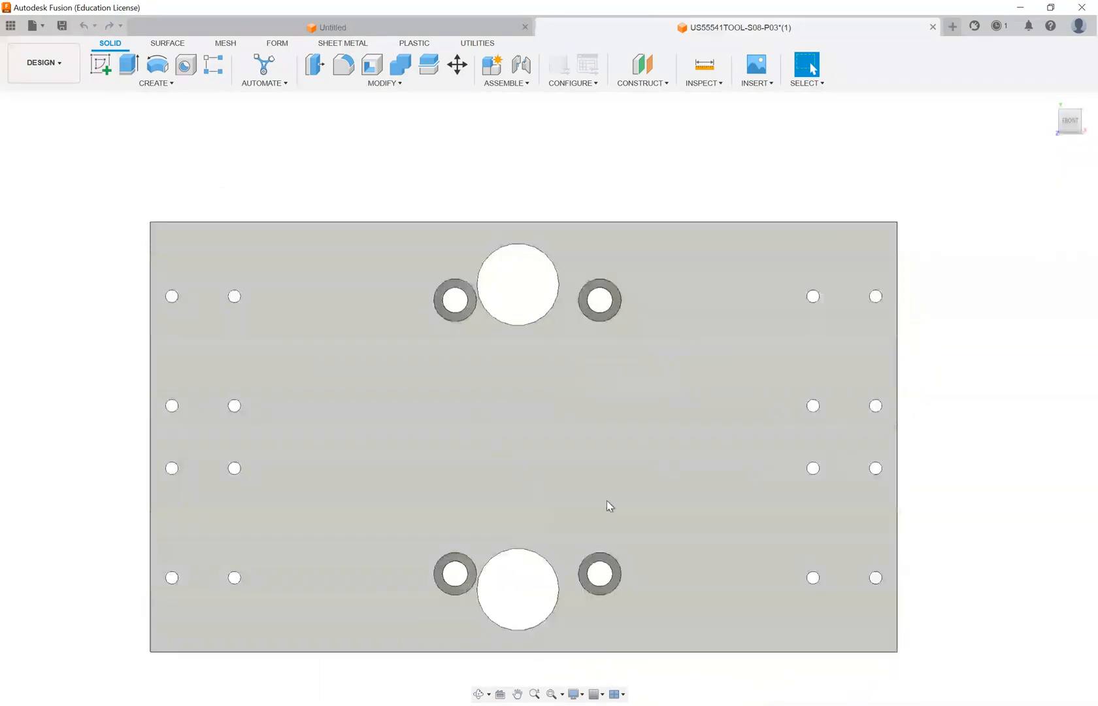
pyautogui.scroll(1, 681, 374)
pyautogui.scroll(-1, 706, 319)
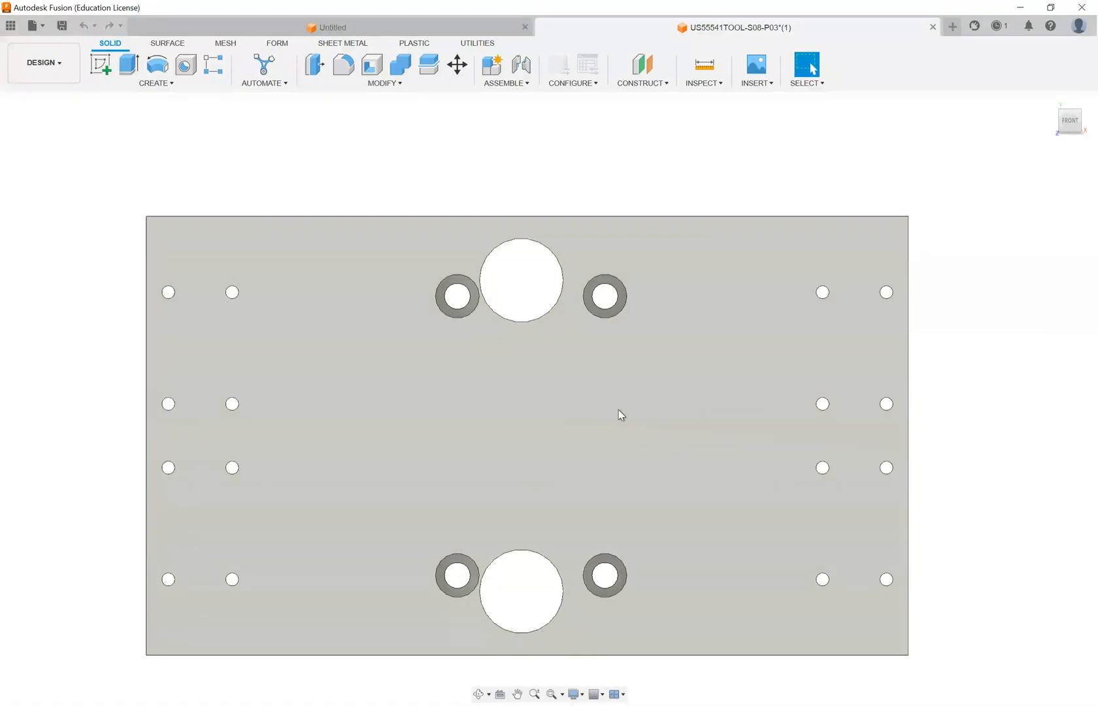
pyautogui.keyDown('shift'); pyautogui.moveTo(762, 456); pyautogui.dragTo(735, 388, button='middle'); pyautogui.keyUp('shift')
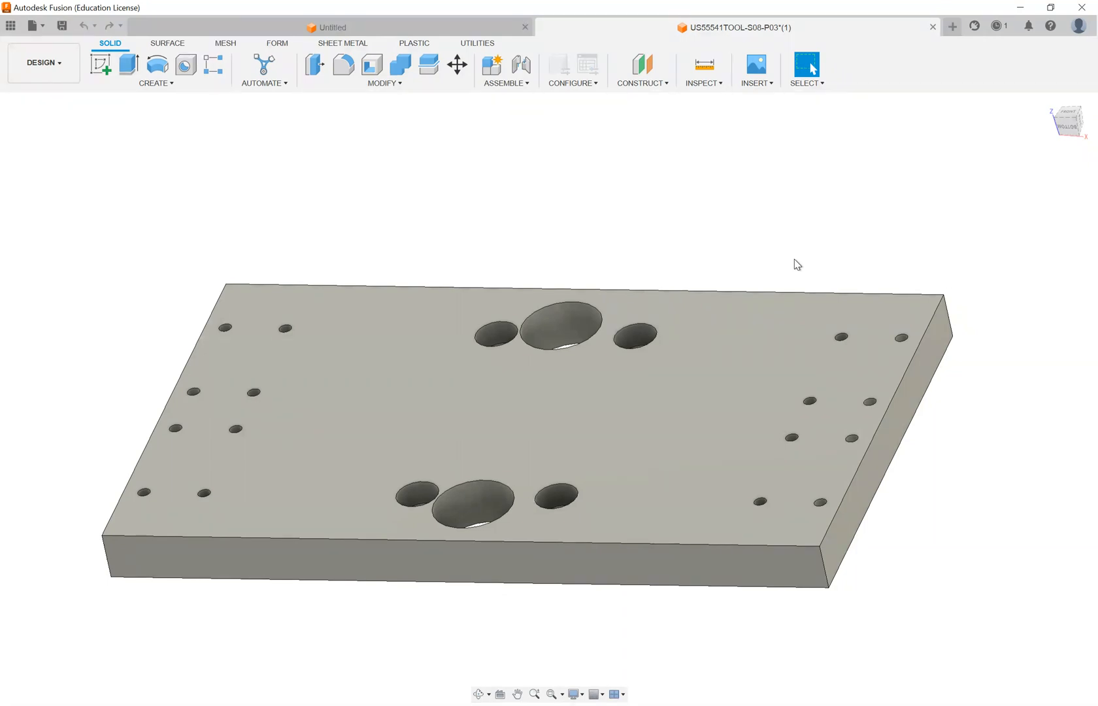
pyautogui.moveTo(952, 326)
pyautogui.keyDown('shift'); pyautogui.mouseDown(button='middle')
pyautogui.moveTo(938, 367)
pyautogui.moveTo(945, 343)
pyautogui.mouseUp(button='middle'); pyautogui.keyUp('shift')
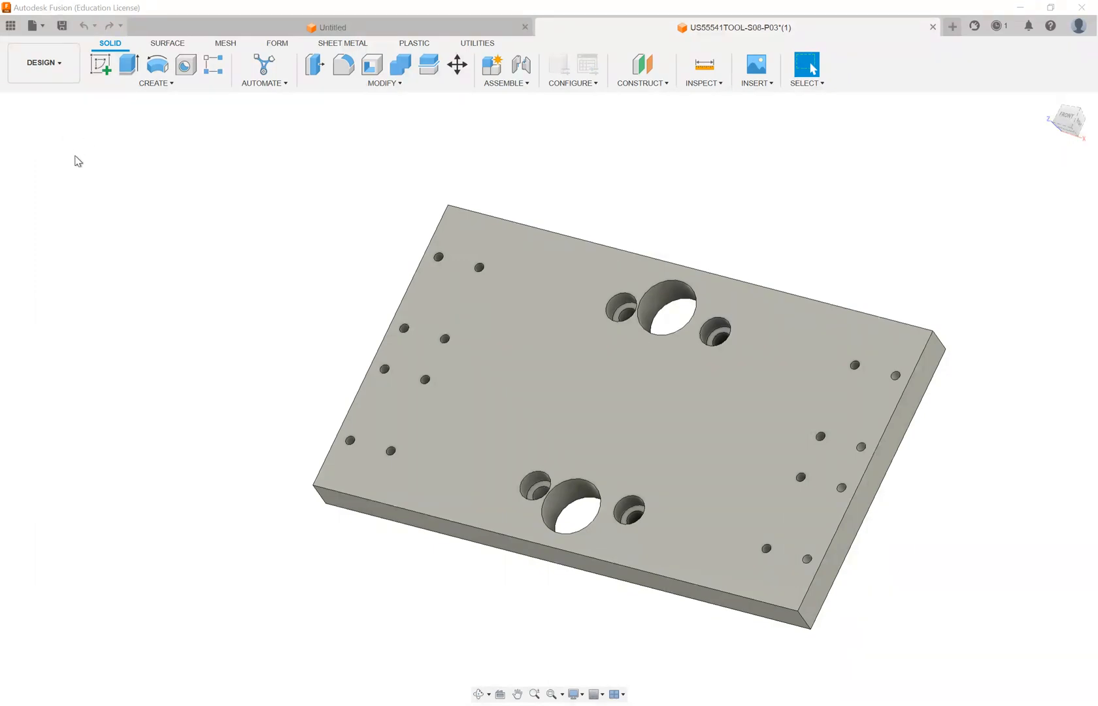
# - Switch from the Design workspace to the Manufacture workspace
pyautogui.click(121, 153)
pyautogui.click(878, 234)
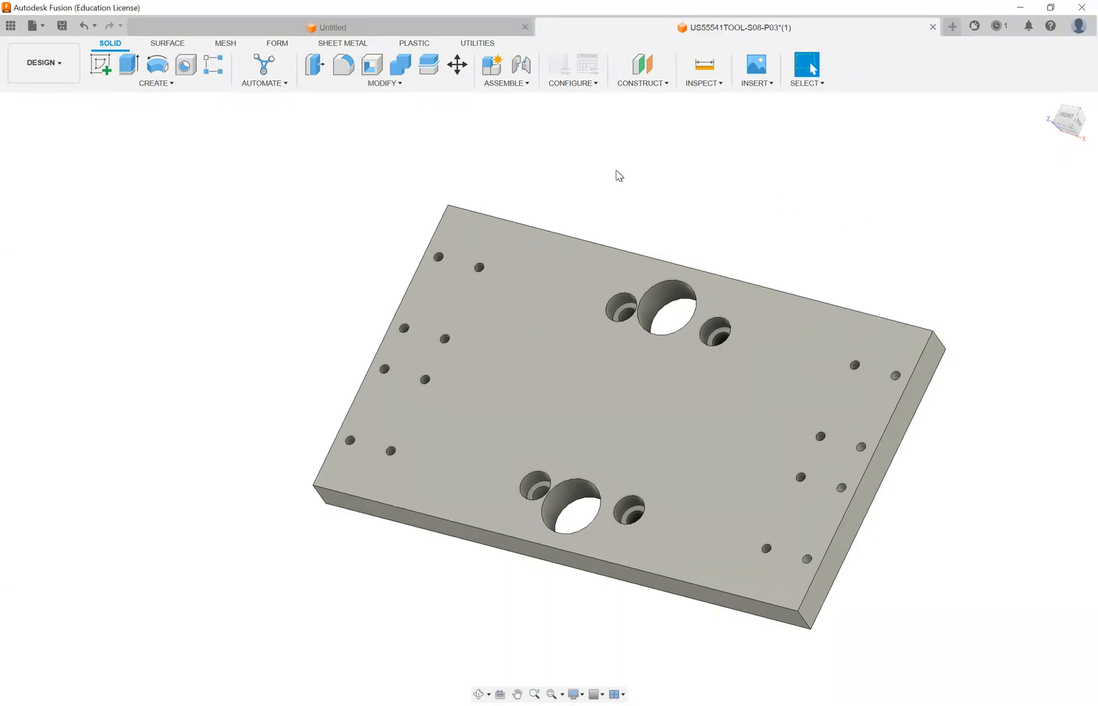
pyautogui.keyDown('shift'); pyautogui.moveTo(745, 233); pyautogui.dragTo(745, 242, button='middle'); pyautogui.keyUp('shift')
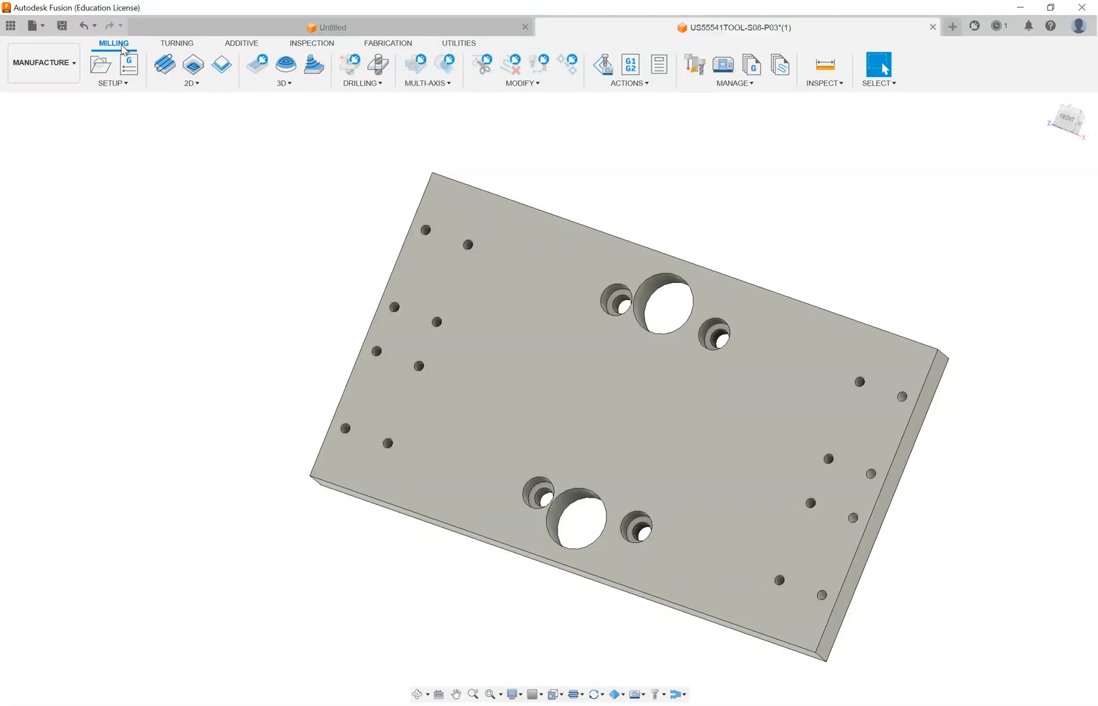
# - Look through the turning and additive toolsets and the 2D milling operations
pyautogui.click(177, 46)
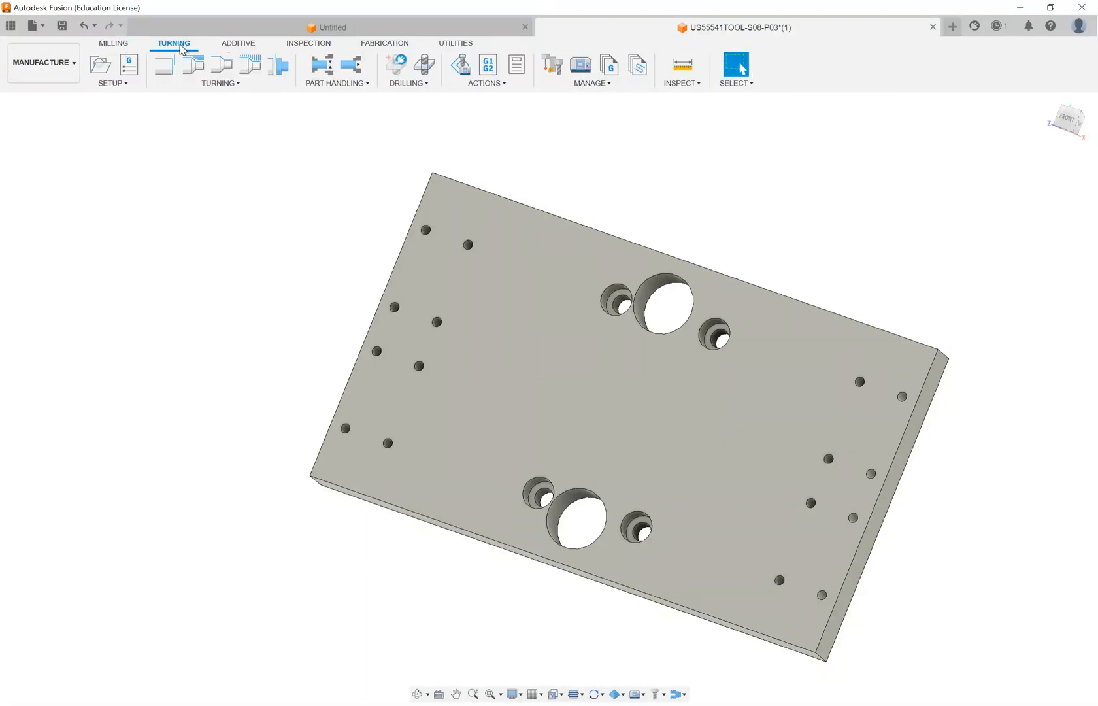
pyautogui.click(233, 45)
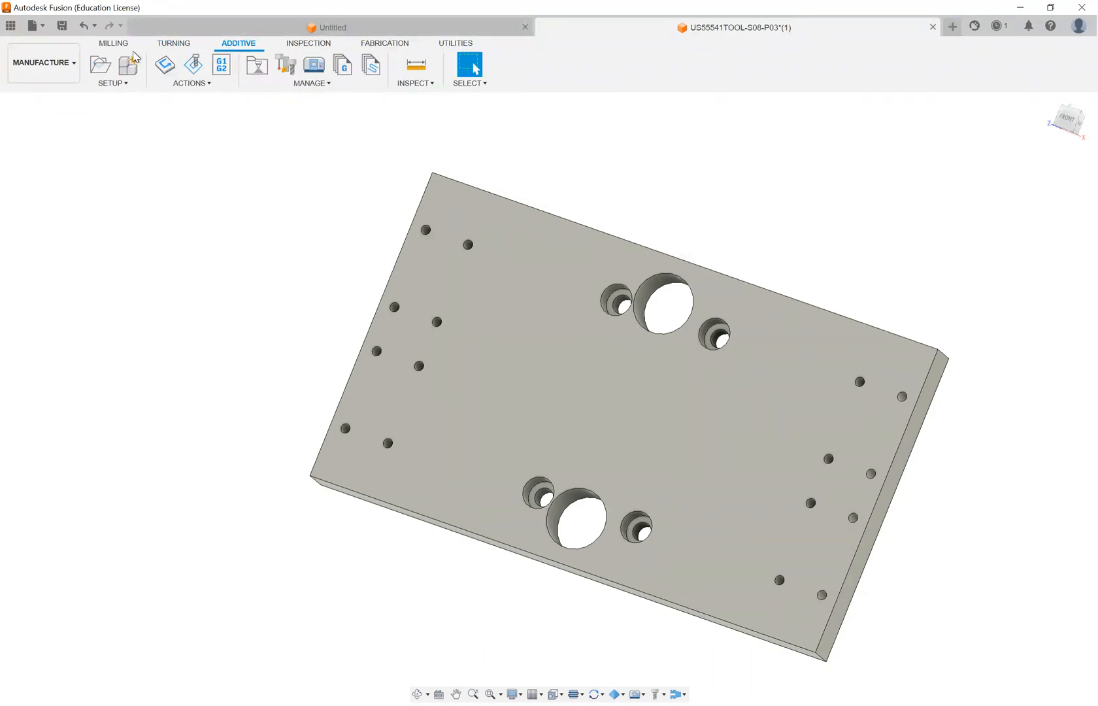
pyautogui.click(114, 42)
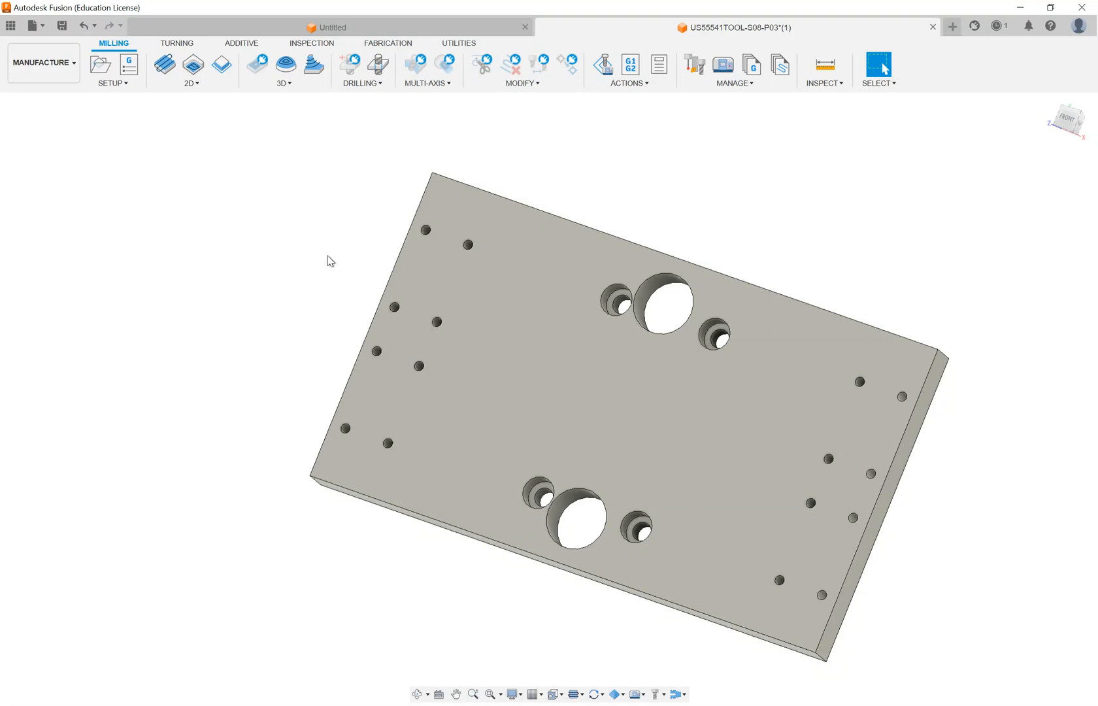
pyautogui.keyDown('shift'); pyautogui.moveTo(384, 247); pyautogui.dragTo(363, 233, button='middle'); pyautogui.keyUp('shift')
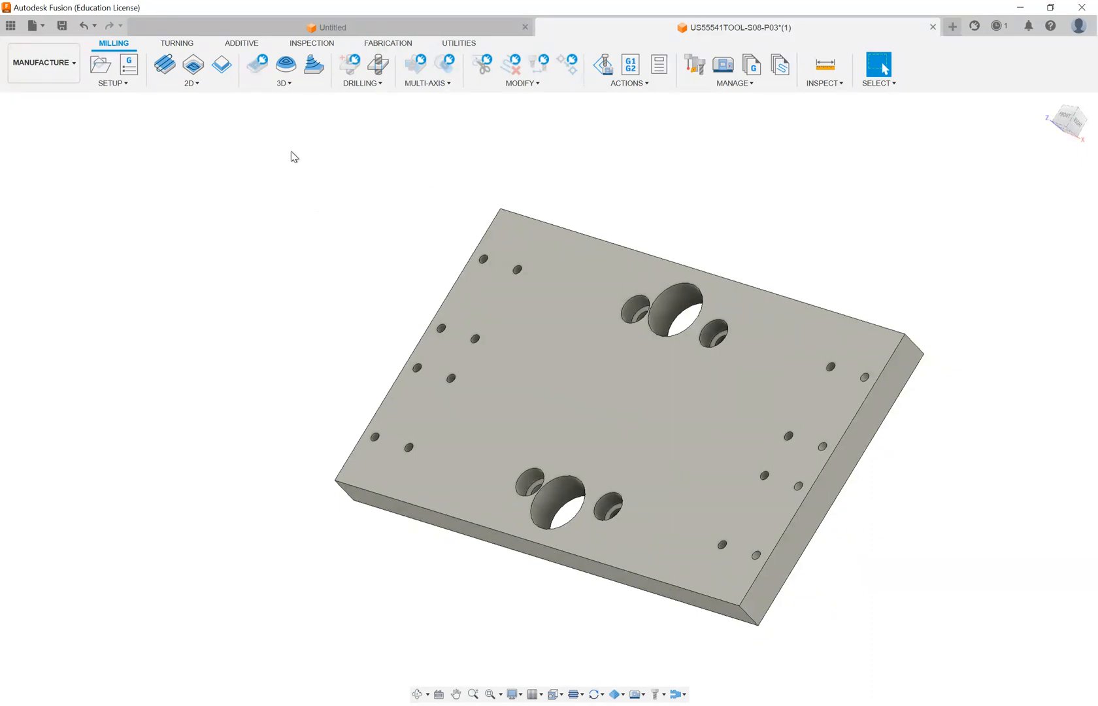
pyautogui.click(198, 85)
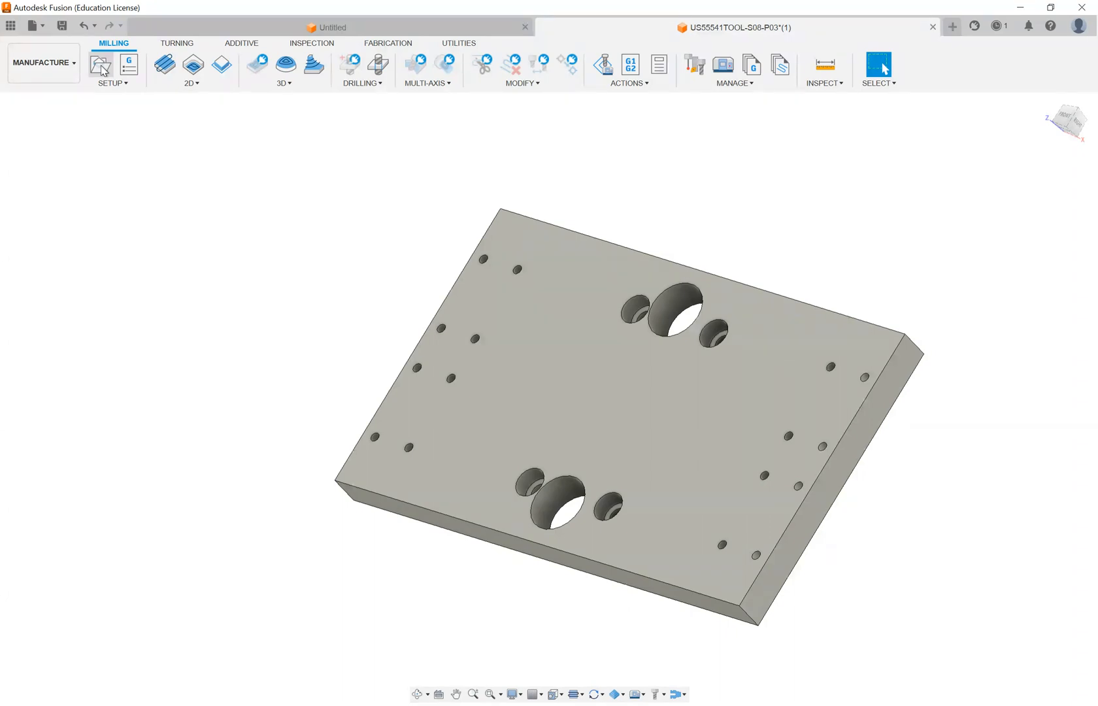
# - Create a new milling setup for the plate and inspect its default stock and coordinate system
pyautogui.click(129, 86)
pyautogui.click(127, 104)
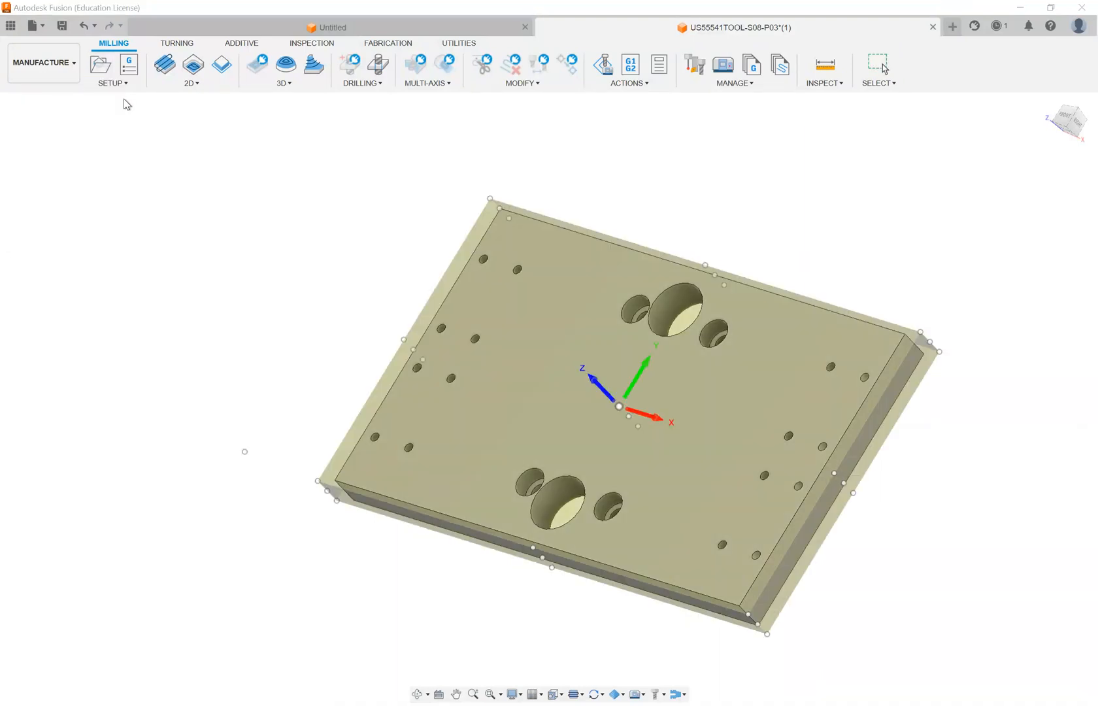
pyautogui.moveTo(458, 290)
pyautogui.keyDown('shift'); pyautogui.mouseDown(button='middle')
pyautogui.moveTo(454, 243)
pyautogui.moveTo(441, 270)
pyautogui.moveTo(476, 285)
pyautogui.moveTo(473, 247)
pyautogui.moveTo(461, 287)
pyautogui.moveTo(478, 299)
pyautogui.mouseUp(button='middle'); pyautogui.keyUp('shift')
pyautogui.scroll(-1, 443, 352)
pyautogui.scroll(1, 566, 358)
pyautogui.scroll(3, 621, 357)
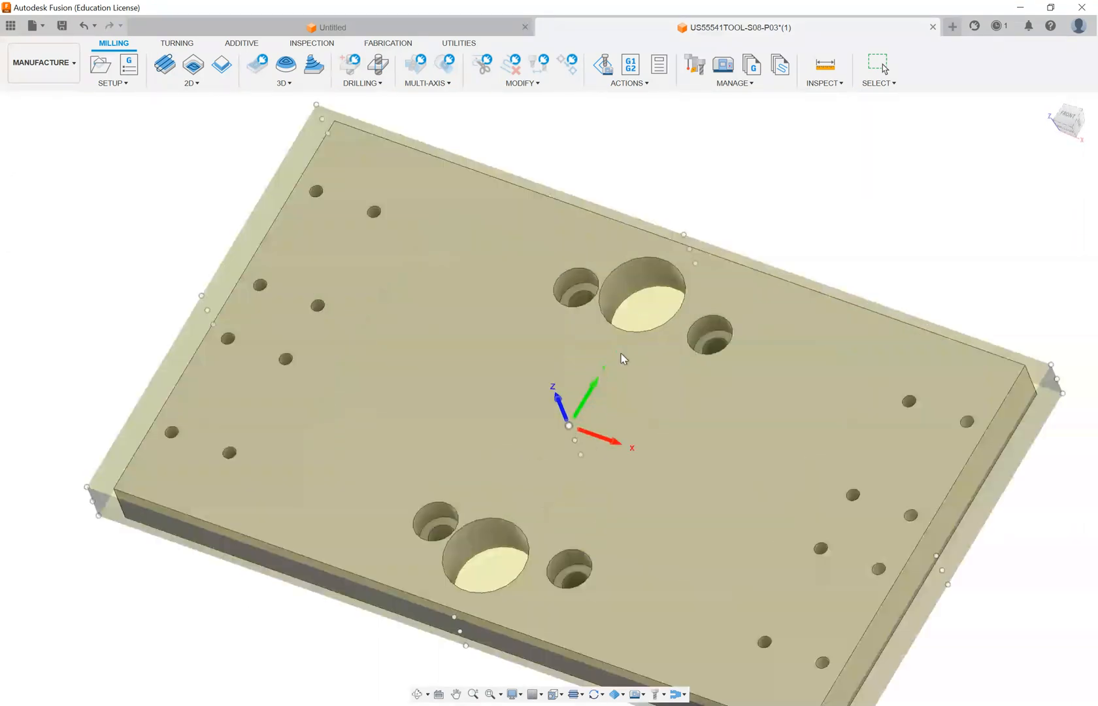
pyautogui.keyDown('shift'); pyautogui.moveTo(533, 407); pyautogui.dragTo(536, 376, button='middle'); pyautogui.keyUp('shift')
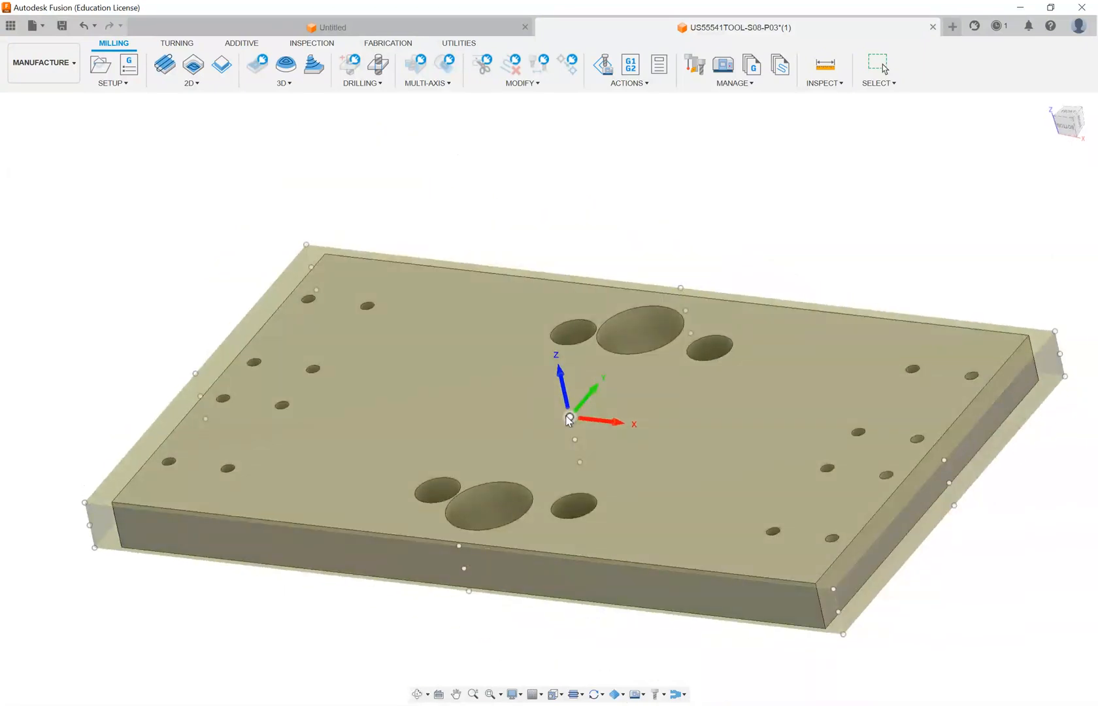
pyautogui.keyDown('shift'); pyautogui.moveTo(612, 428); pyautogui.dragTo(556, 381, button='middle'); pyautogui.keyUp('shift')
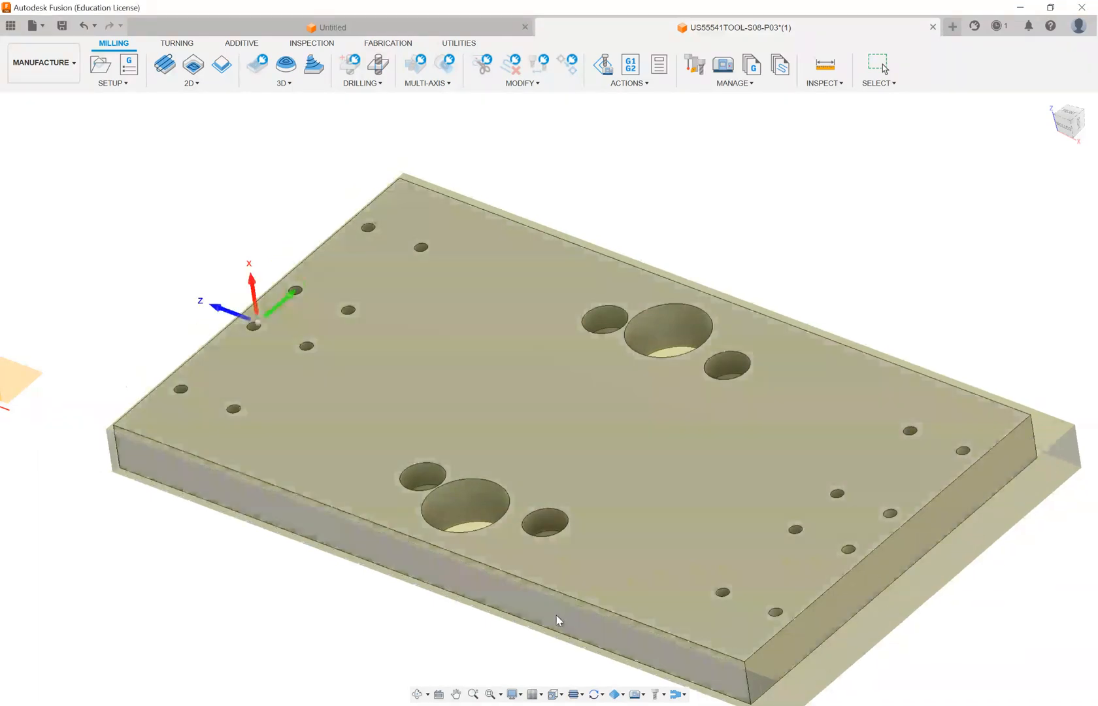
# - Try the plate's long side face as an orientation reference for the setup's coordinate system
pyautogui.click(555, 615)
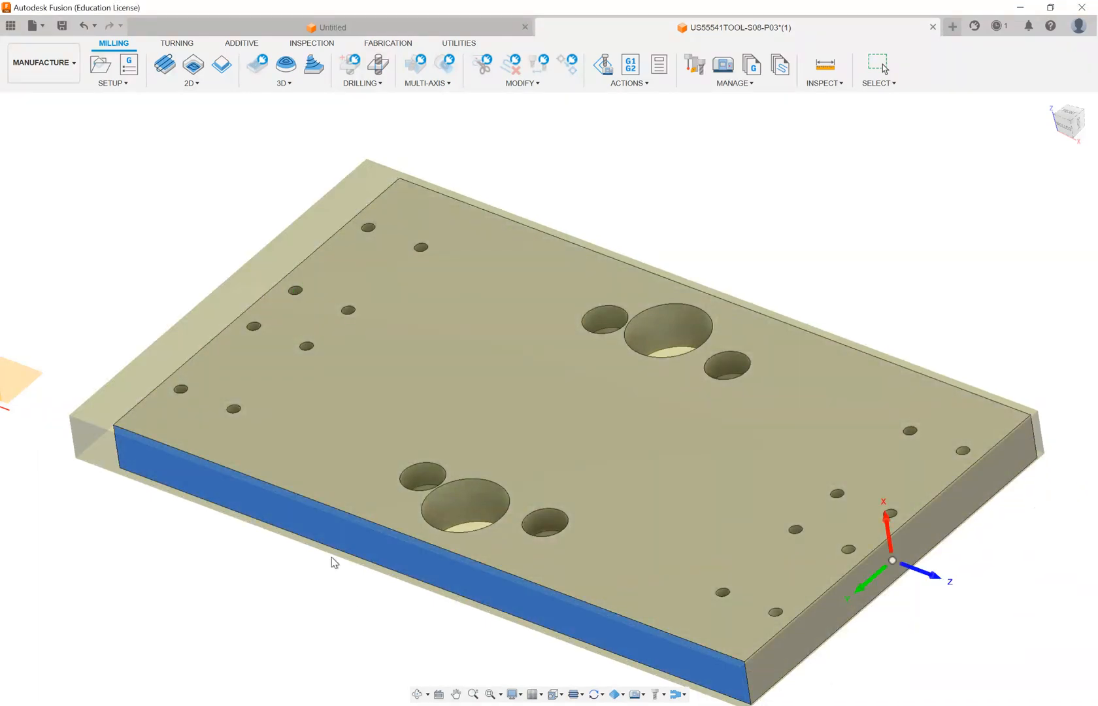
pyautogui.scroll(-3, 331, 557)
pyautogui.scroll(5, 761, 528)
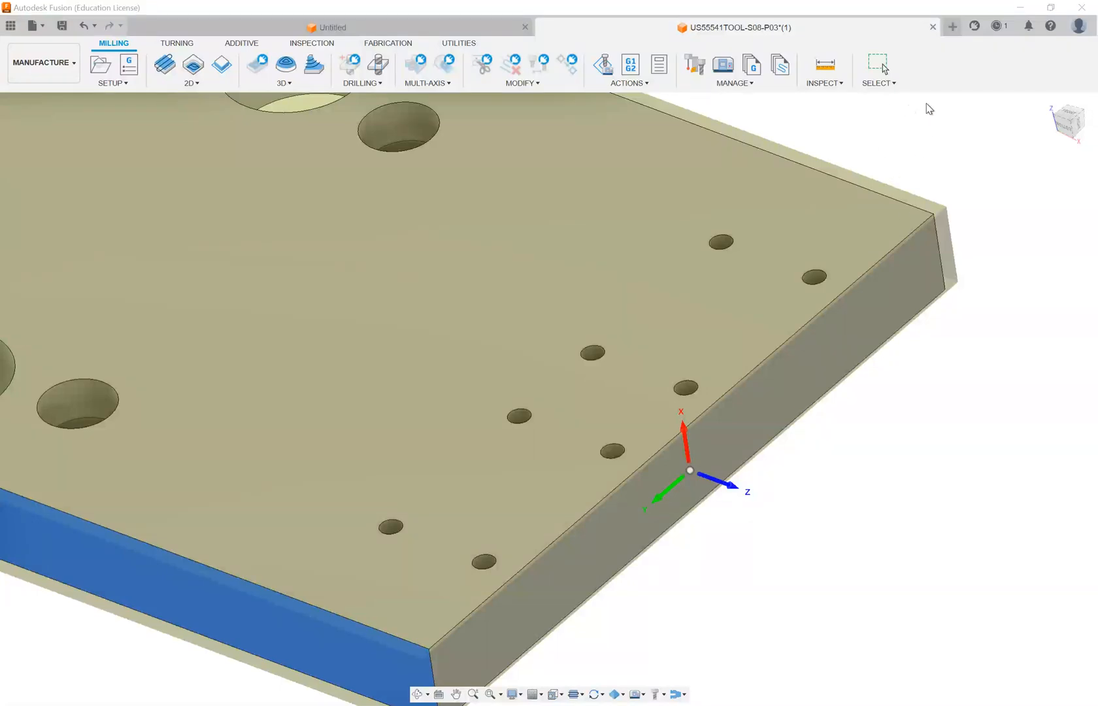
pyautogui.scroll(-3, 831, 166)
pyautogui.scroll(2, 876, 138)
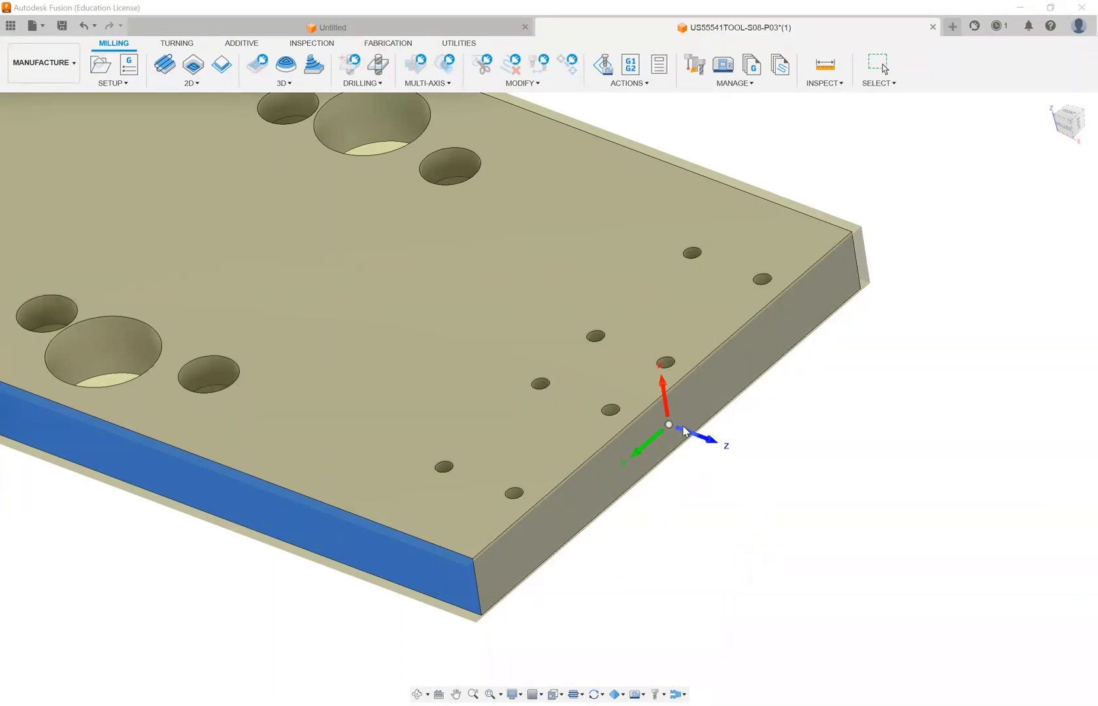
pyautogui.scroll(2, 682, 431)
pyautogui.scroll(-4, 683, 431)
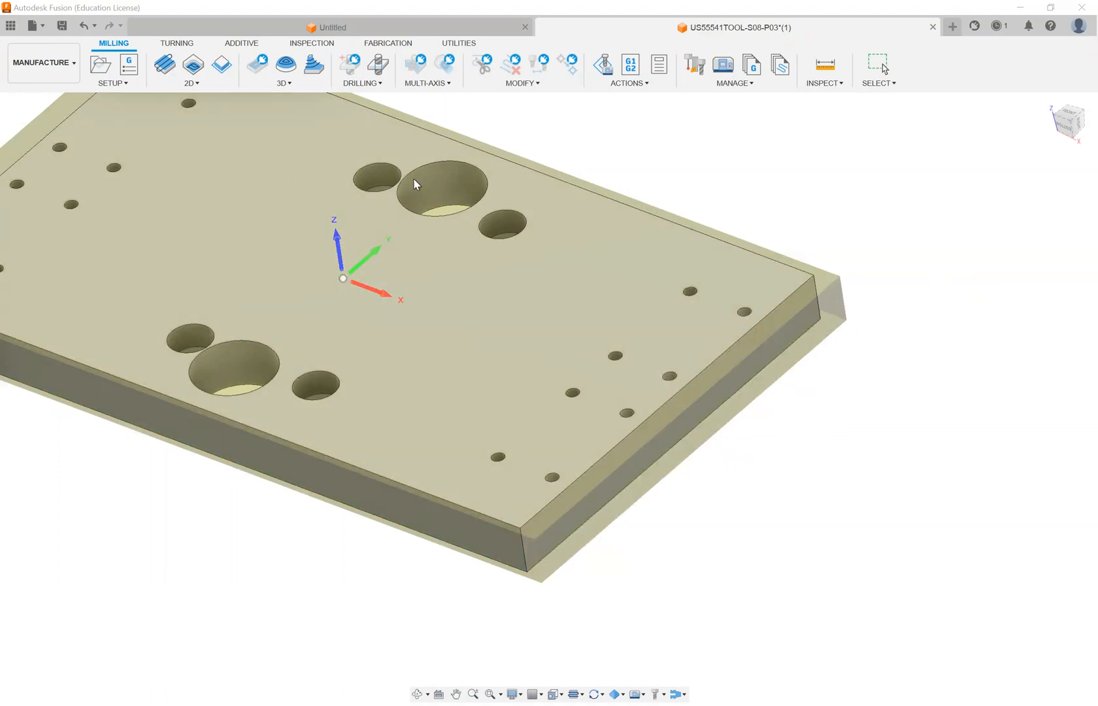
# - Orient the setup's coordinate system with Z normal to the plate's large holed face and X along that face's far long edge
pyautogui.click(283, 178)
pyautogui.scroll(-3, 482, 391)
pyautogui.scroll(5, 343, 282)
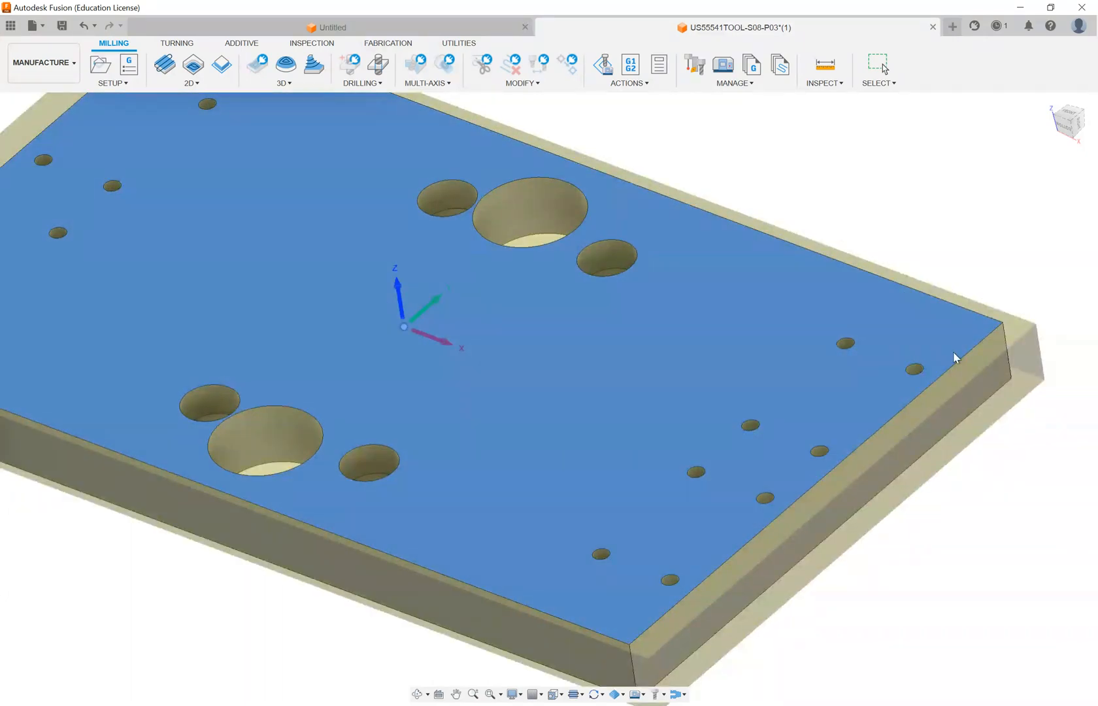
pyautogui.click(967, 325)
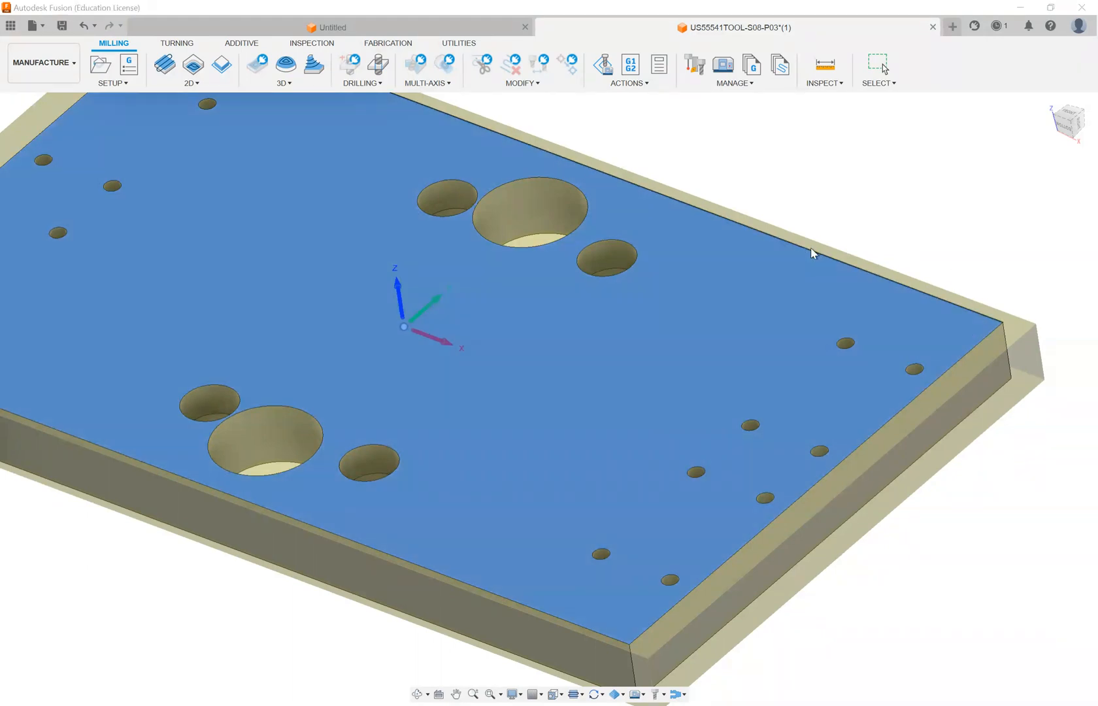
pyautogui.click(811, 249)
pyautogui.scroll(-6, 812, 253)
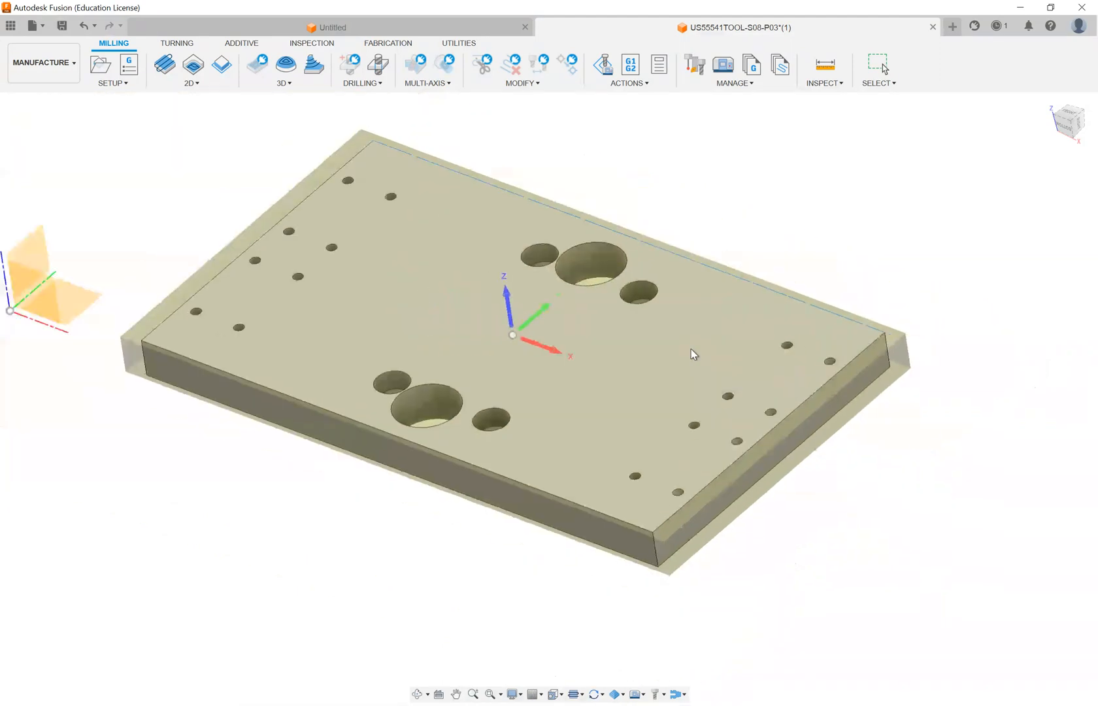
pyautogui.scroll(3, 596, 312)
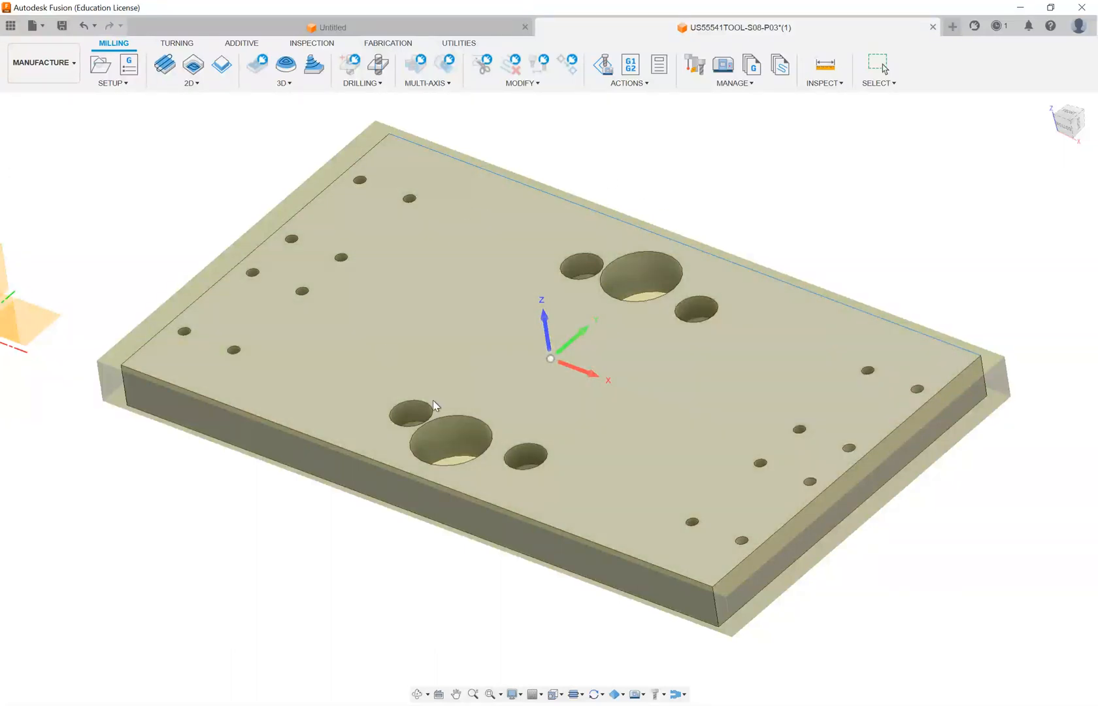
# - Examine the stock allowance around the plate's top, sides and corners
pyautogui.keyDown('shift'); pyautogui.moveTo(535, 363); pyautogui.dragTo(526, 315, button='middle'); pyautogui.keyUp('shift')
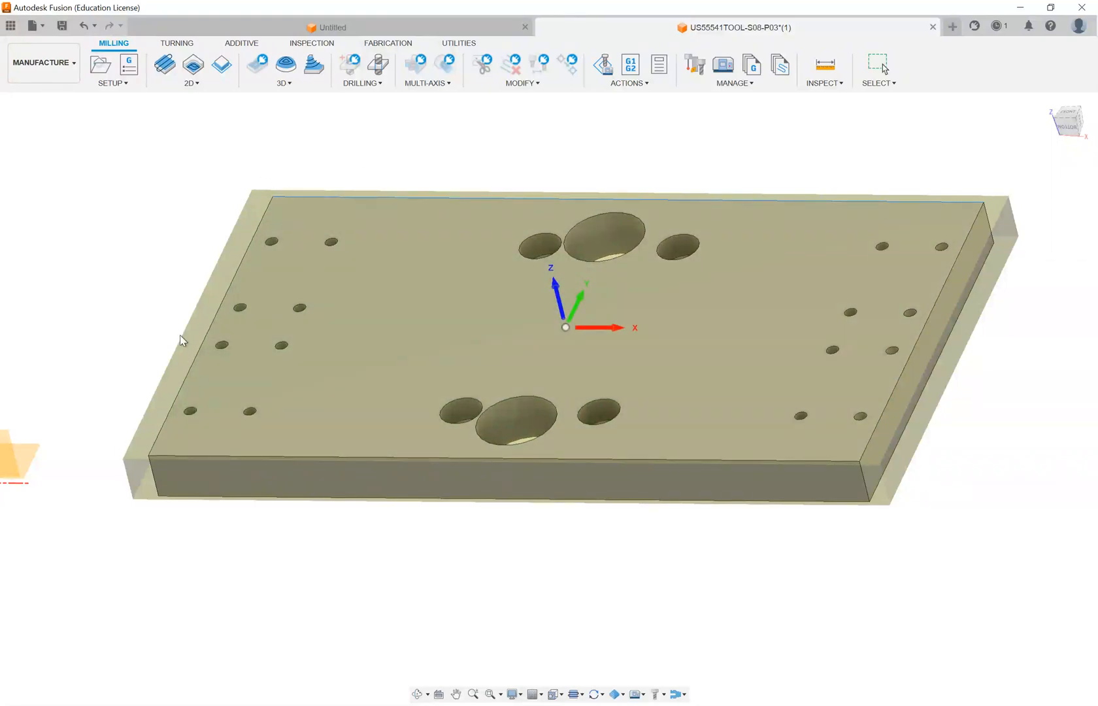
pyautogui.scroll(-2, 150, 312)
pyautogui.keyDown('shift'); pyautogui.moveTo(496, 304); pyautogui.dragTo(781, 295, button='middle'); pyautogui.keyUp('shift')
pyautogui.scroll(5, 781, 298)
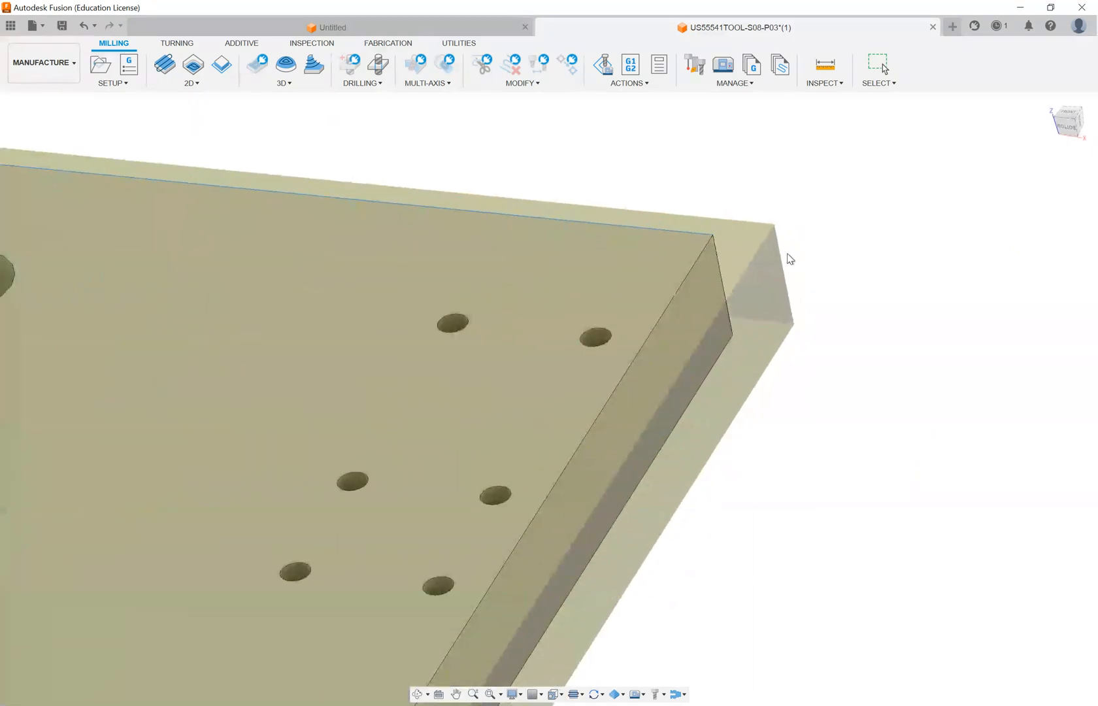
pyautogui.moveTo(763, 327)
pyautogui.keyDown('shift'); pyautogui.mouseDown(button='middle')
pyautogui.moveTo(787, 277)
pyautogui.moveTo(760, 319)
pyautogui.mouseUp(button='middle'); pyautogui.keyUp('shift')
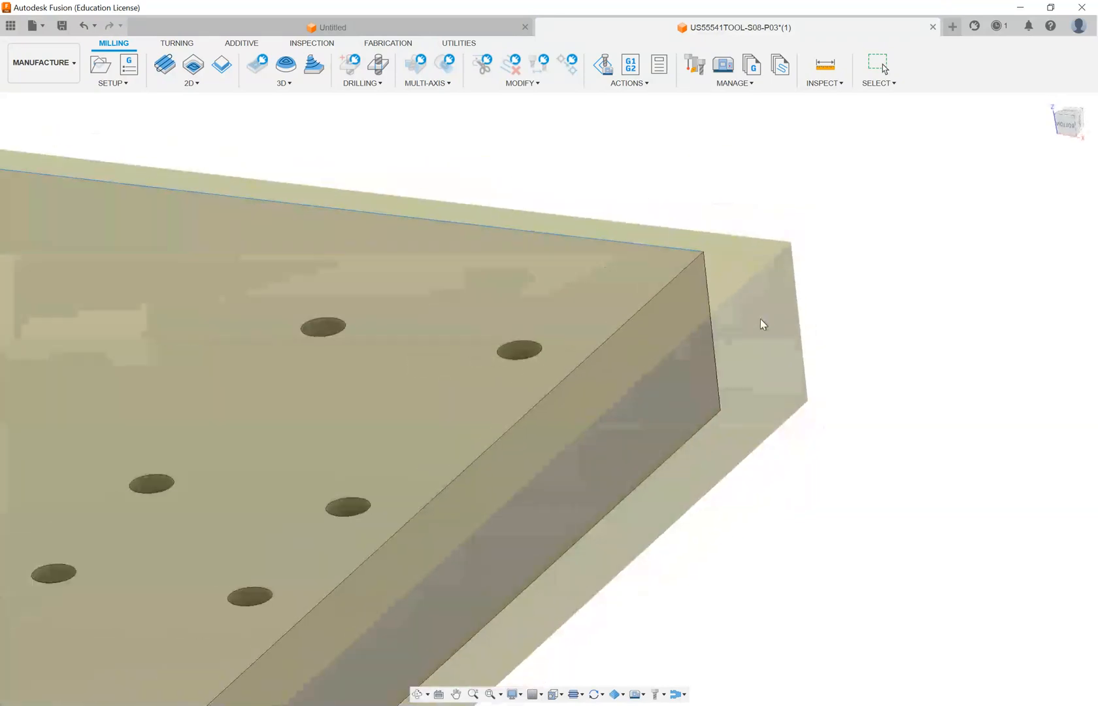
pyautogui.scroll(-10, 763, 319)
pyautogui.scroll(3, 236, 253)
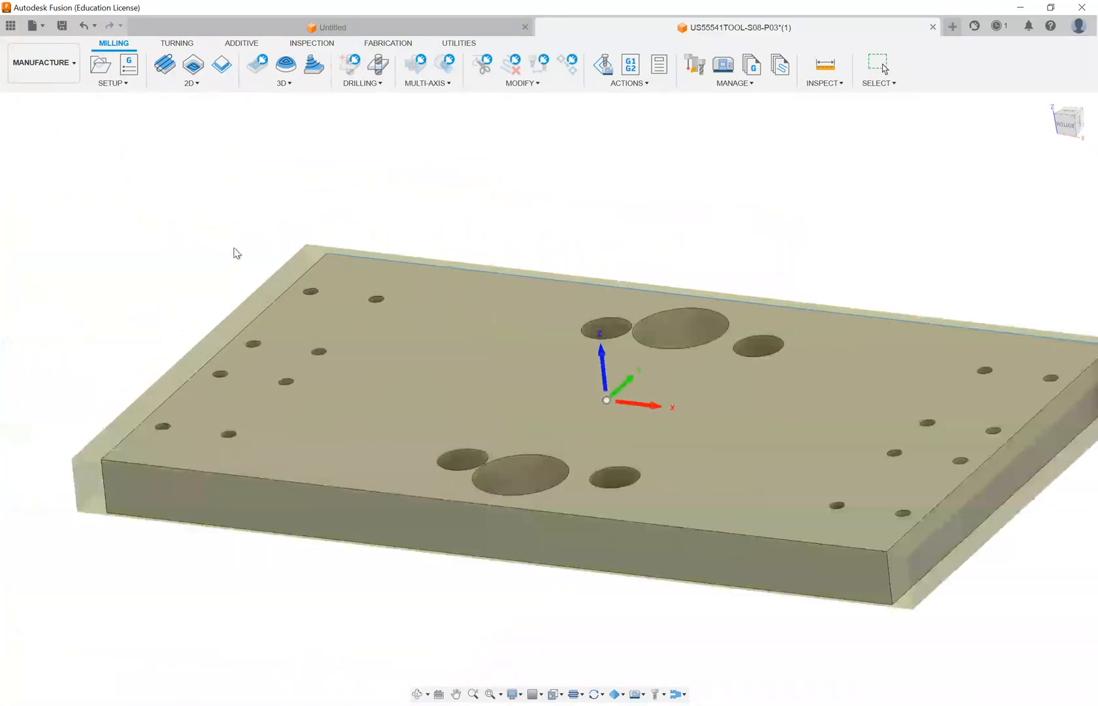
pyautogui.scroll(-4, 255, 332)
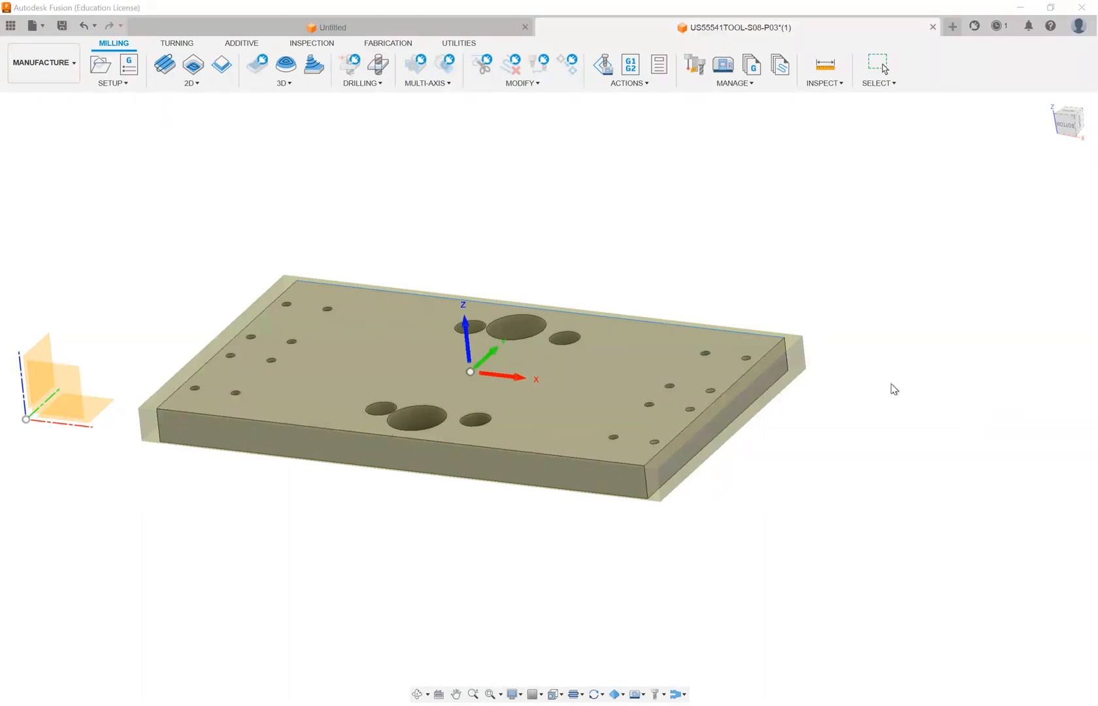
# - Try several stock box points as the setup origin and place it at the stock's top corner with minimum X and Y
pyautogui.click(975, 382)
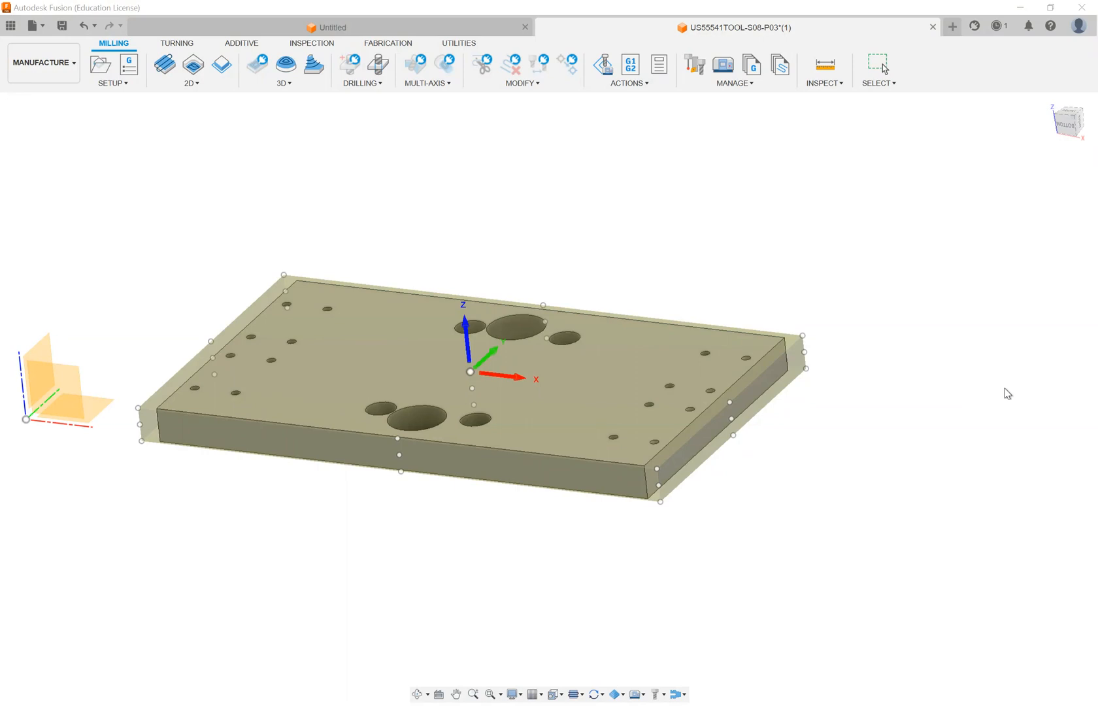
pyautogui.click(657, 468)
pyautogui.click(658, 485)
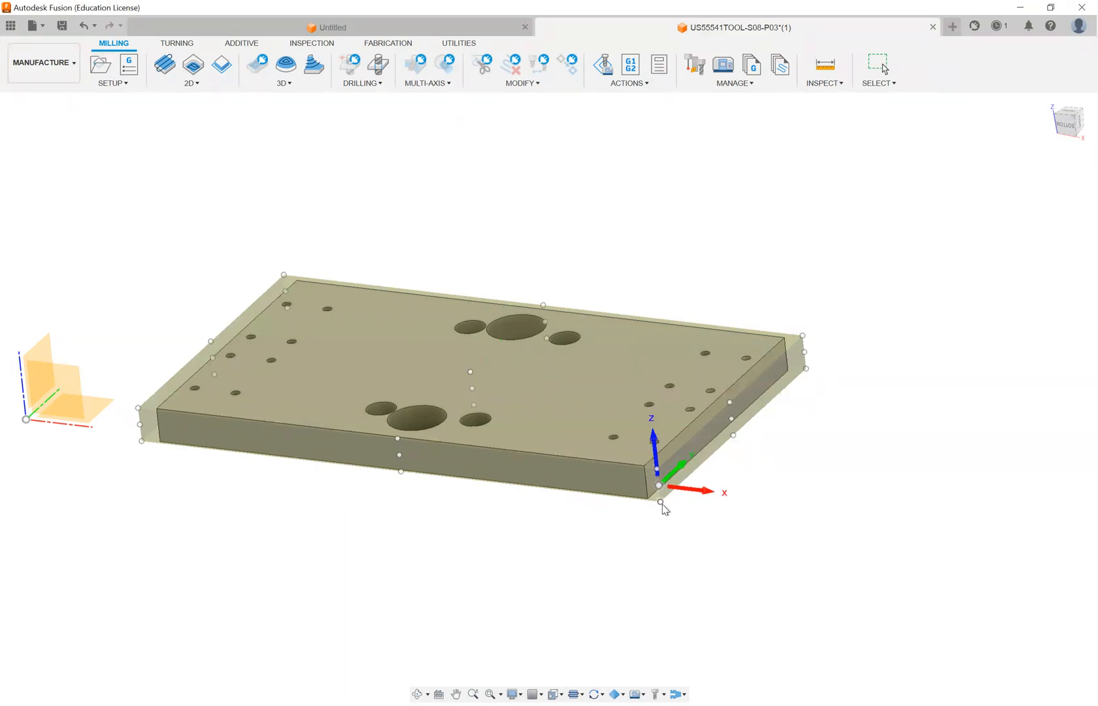
pyautogui.click(661, 502)
pyautogui.click(401, 471)
pyautogui.click(211, 342)
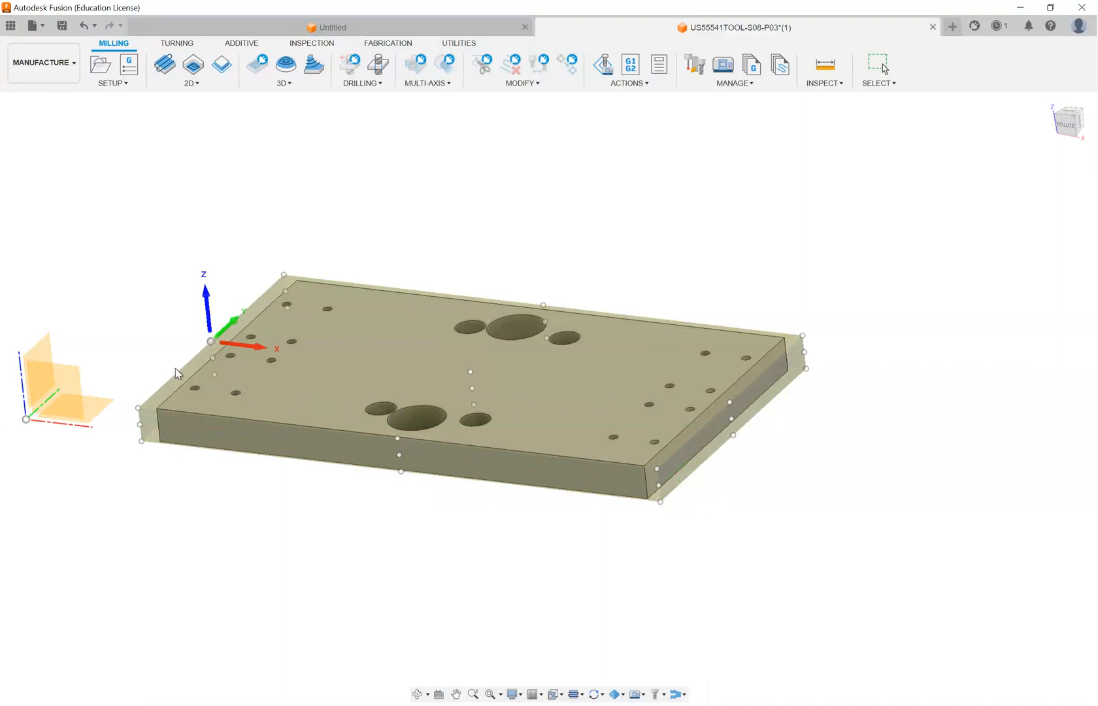
pyautogui.click(138, 409)
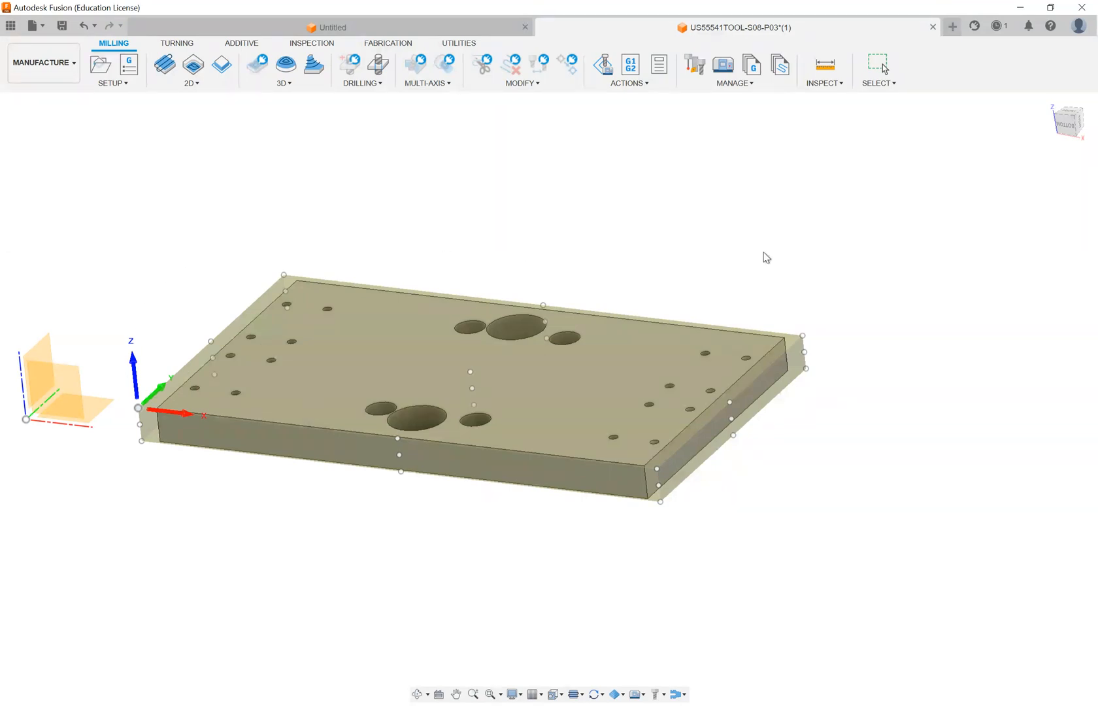
# - Move the setup origin to the stock's top corner with maximum X and Y
pyautogui.click(803, 336)
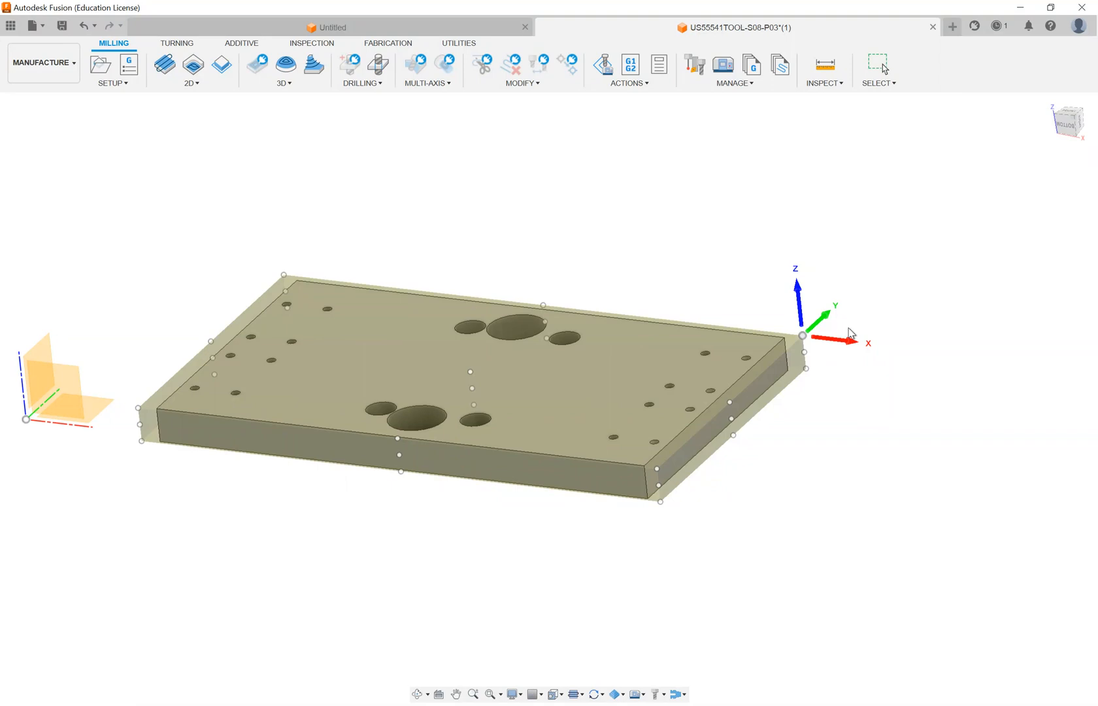
pyautogui.scroll(5, 828, 318)
pyautogui.keyDown('shift'); pyautogui.moveTo(829, 321); pyautogui.dragTo(743, 349, button='middle'); pyautogui.keyUp('shift')
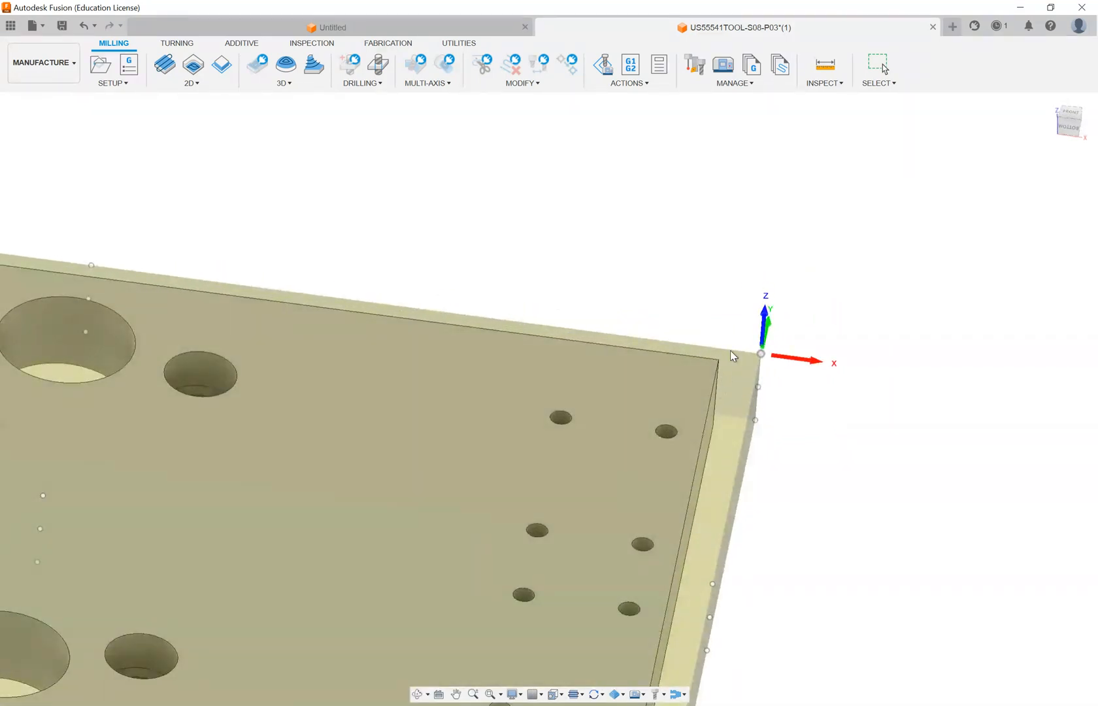
pyautogui.keyDown('shift'); pyautogui.moveTo(641, 353); pyautogui.dragTo(671, 258, button='middle'); pyautogui.keyUp('shift')
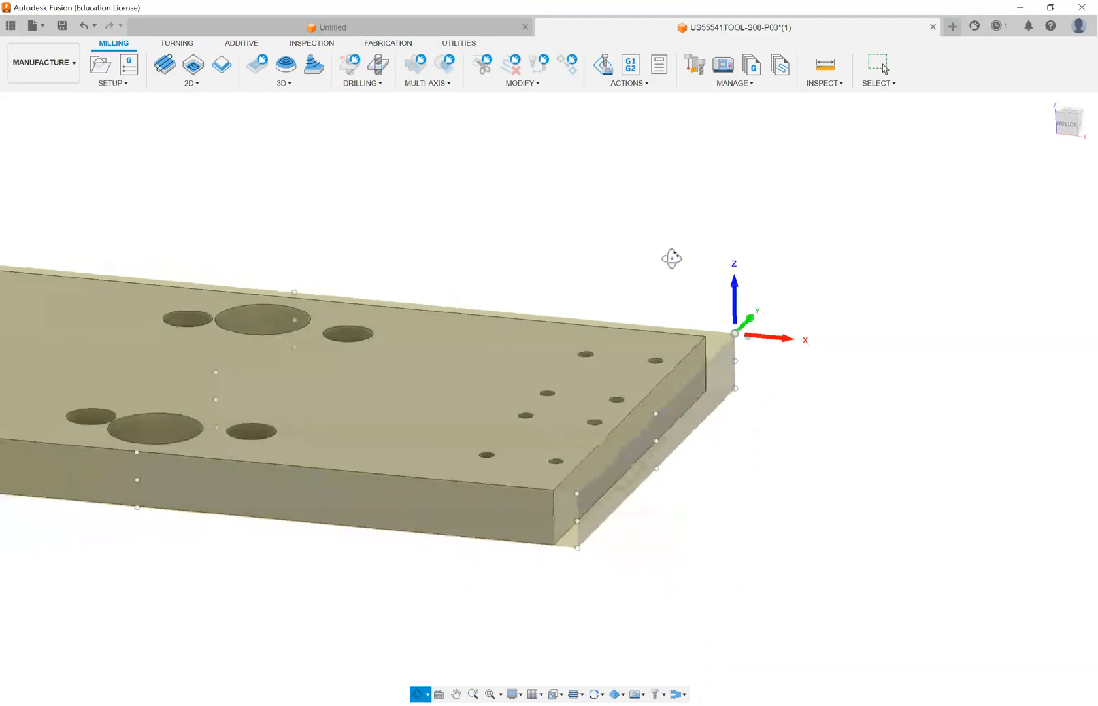
pyautogui.scroll(-4, 722, 317)
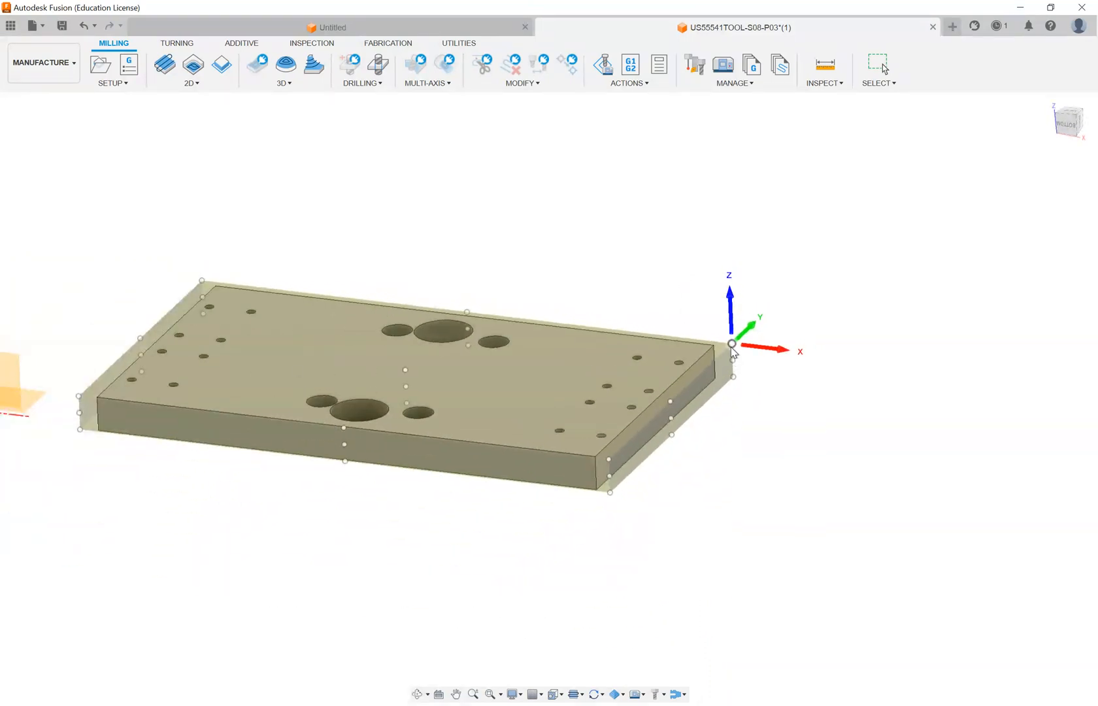
# - Examine the stock allowance between the plate and the new origin corner from the side and from above
pyautogui.keyDown('shift'); pyautogui.moveTo(711, 397); pyautogui.dragTo(728, 361, button='middle'); pyautogui.keyUp('shift')
pyautogui.scroll(2, 611, 341)
pyautogui.scroll(5, 627, 336)
pyautogui.keyDown('shift'); pyautogui.moveTo(649, 336); pyautogui.dragTo(659, 341, button='middle'); pyautogui.keyUp('shift')
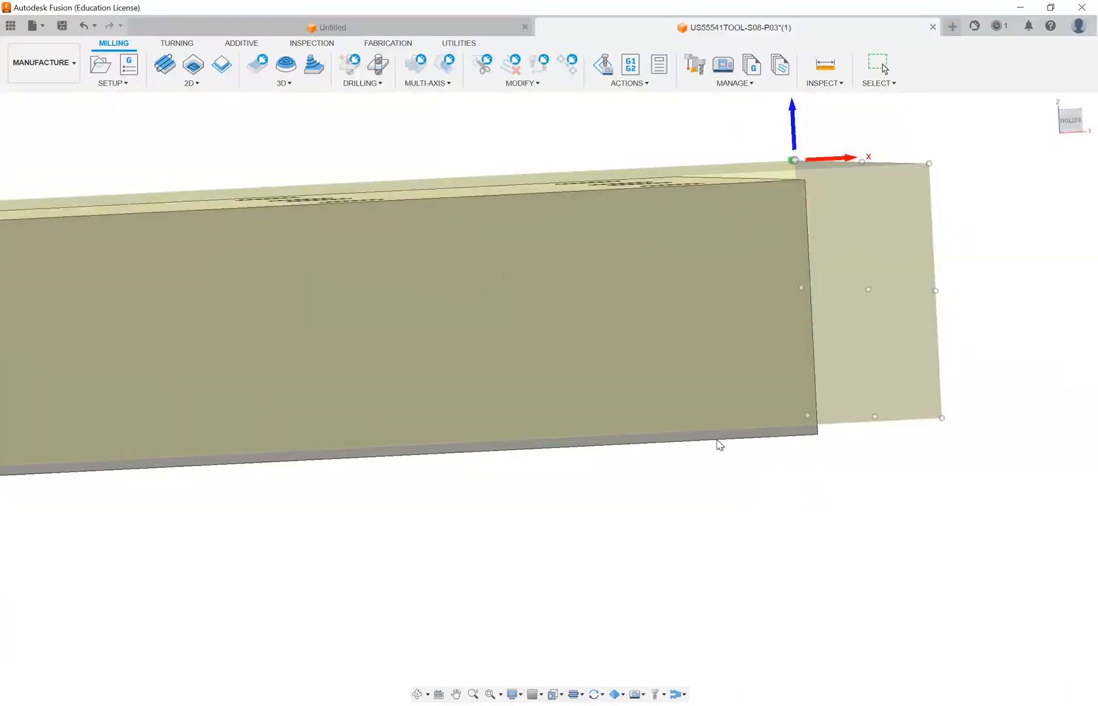
pyautogui.scroll(-1, 719, 429)
pyautogui.keyDown('shift'); pyautogui.moveTo(715, 431); pyautogui.dragTo(543, 468, button='middle'); pyautogui.keyUp('shift')
pyautogui.scroll(-5, 686, 442)
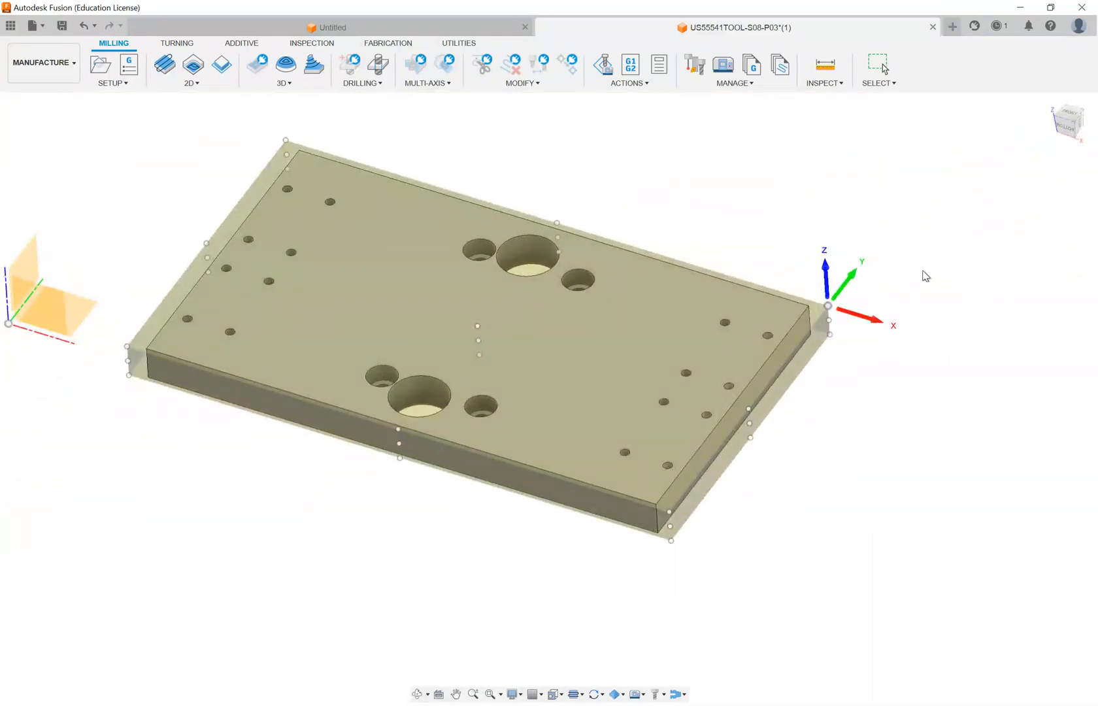
# - Try the setup's stock definition without additional allowance around the plate and examine the offset stock again
pyautogui.click(933, 130)
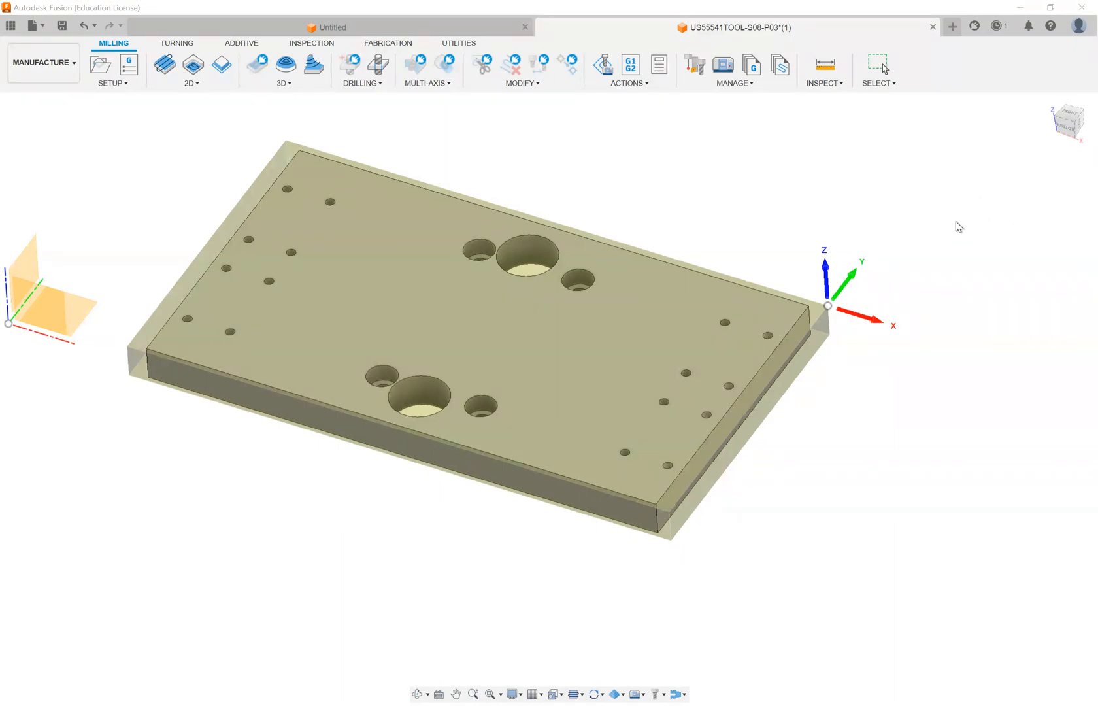
pyautogui.click(972, 192)
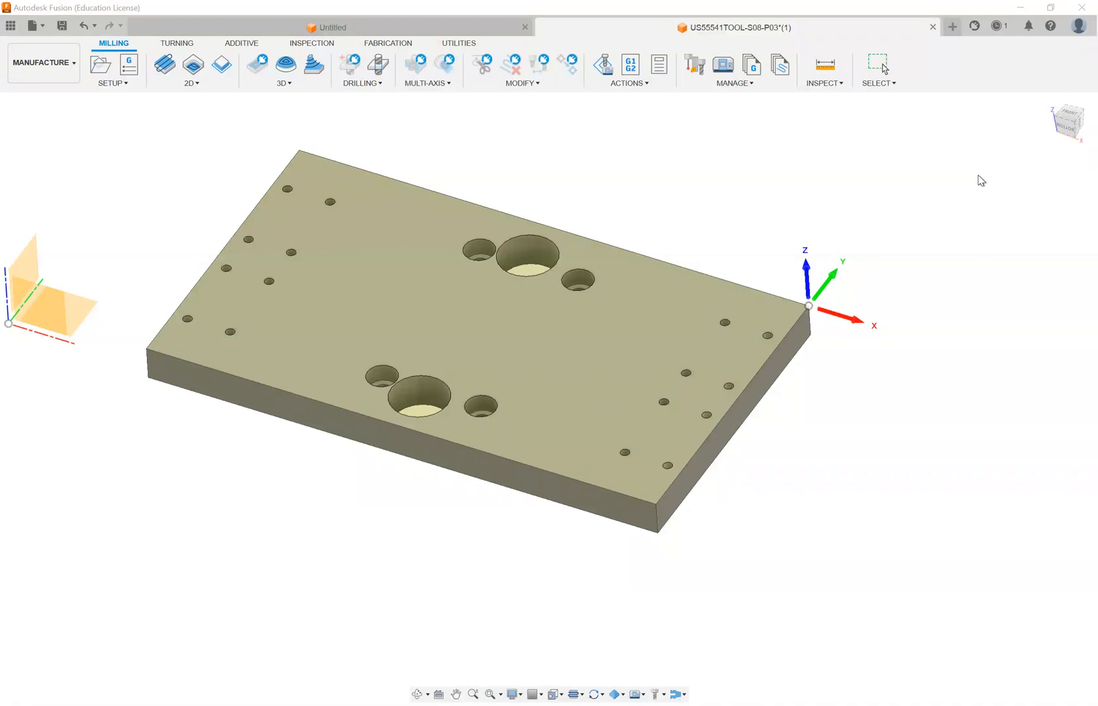
pyautogui.moveTo(759, 213)
pyautogui.keyDown('shift'); pyautogui.mouseDown(button='middle')
pyautogui.moveTo(772, 186)
pyautogui.moveTo(799, 191)
pyautogui.moveTo(775, 247)
pyautogui.moveTo(779, 264)
pyautogui.moveTo(804, 265)
pyautogui.moveTo(791, 277)
pyautogui.mouseUp(button='middle'); pyautogui.keyUp('shift')
pyautogui.scroll(3, 808, 278)
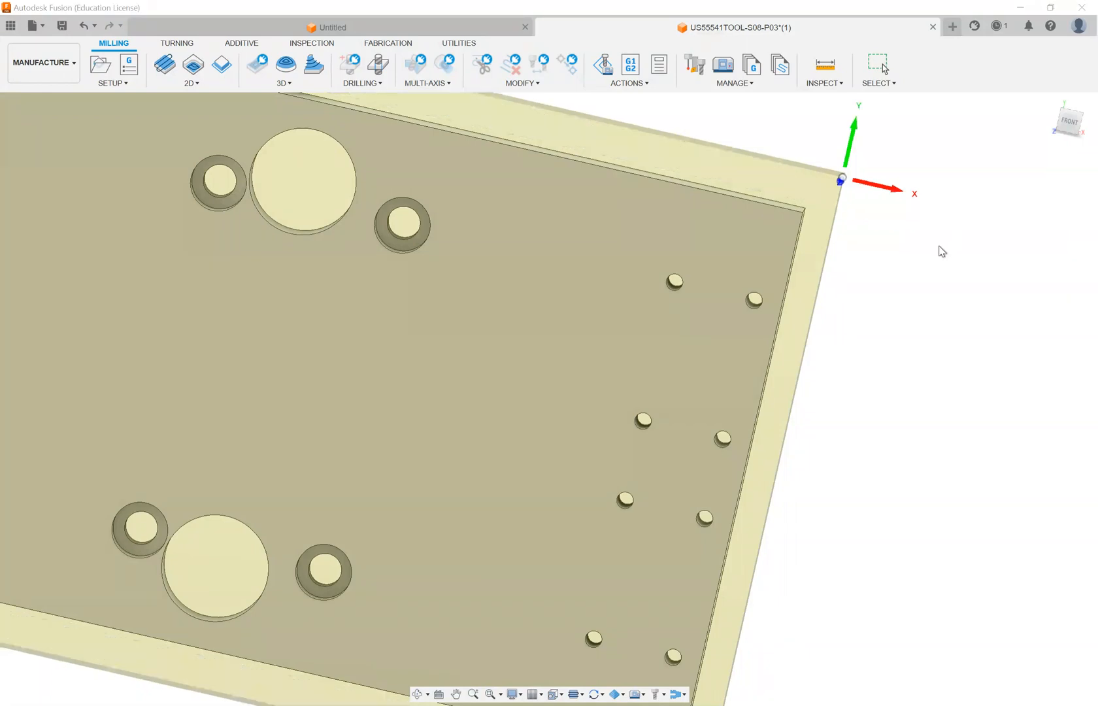
# - Add extra stock beneath the plate, about as thick as the plate itself, and check the allowances from the side
pyautogui.keyDown('shift'); pyautogui.moveTo(612, 283); pyautogui.dragTo(889, 318, button='middle'); pyautogui.keyUp('shift')
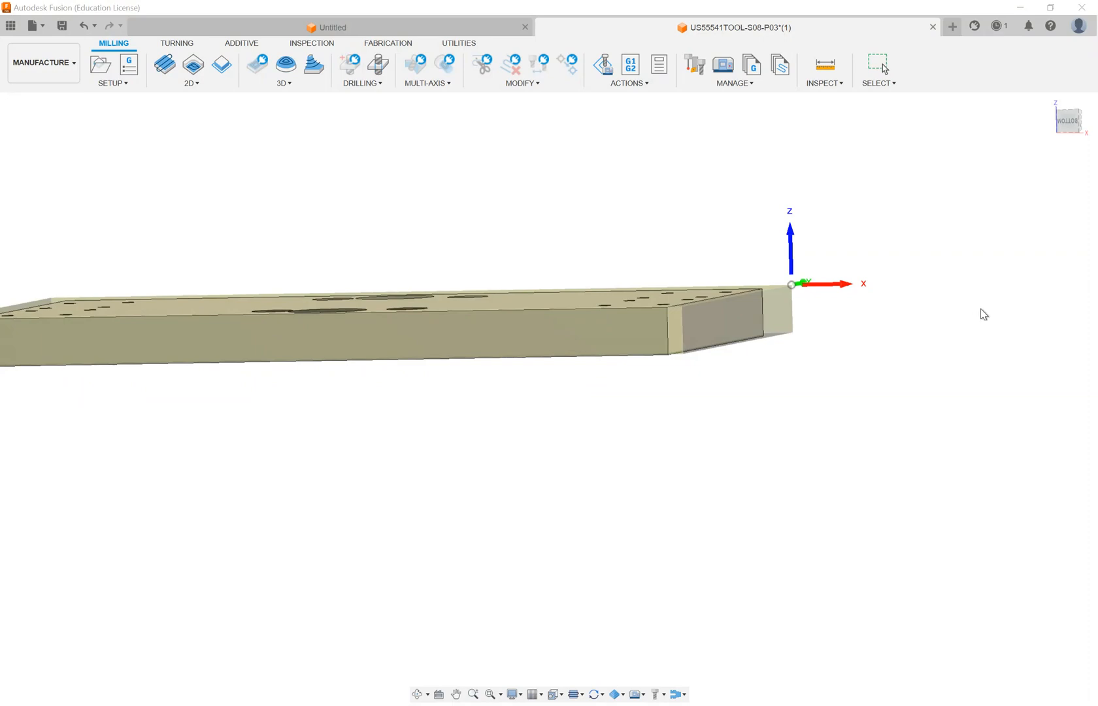
pyautogui.write('0')
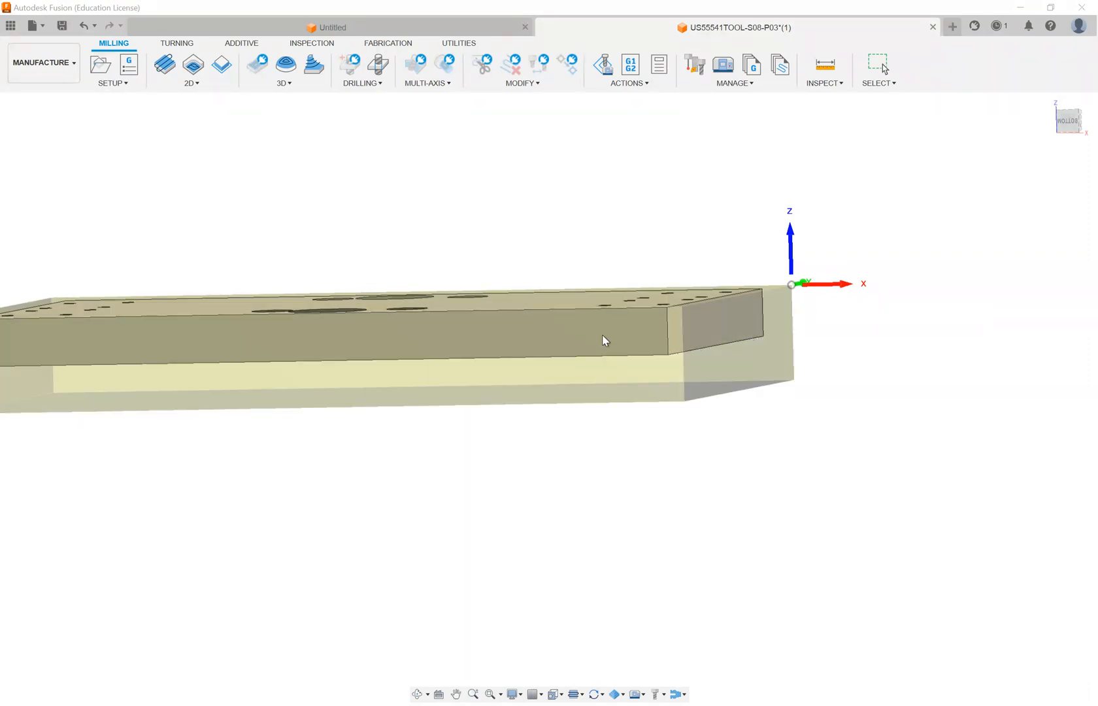
pyautogui.scroll(3, 632, 321)
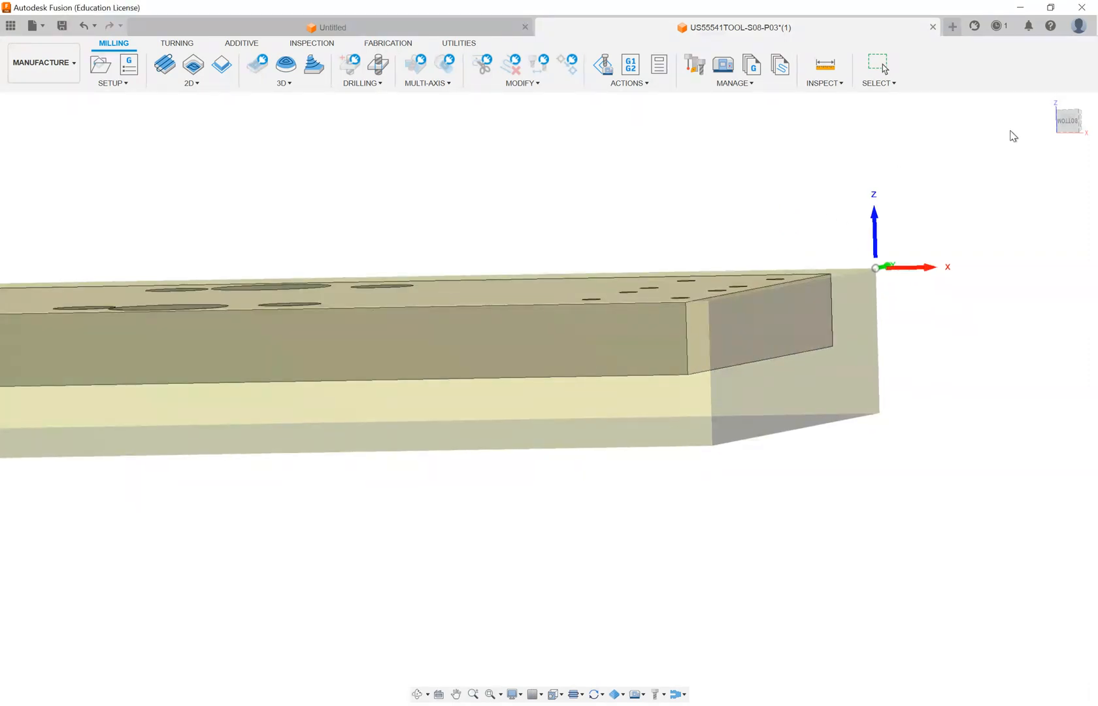
pyautogui.click(1072, 119)
pyautogui.scroll(3, 728, 326)
pyautogui.scroll(3, 766, 284)
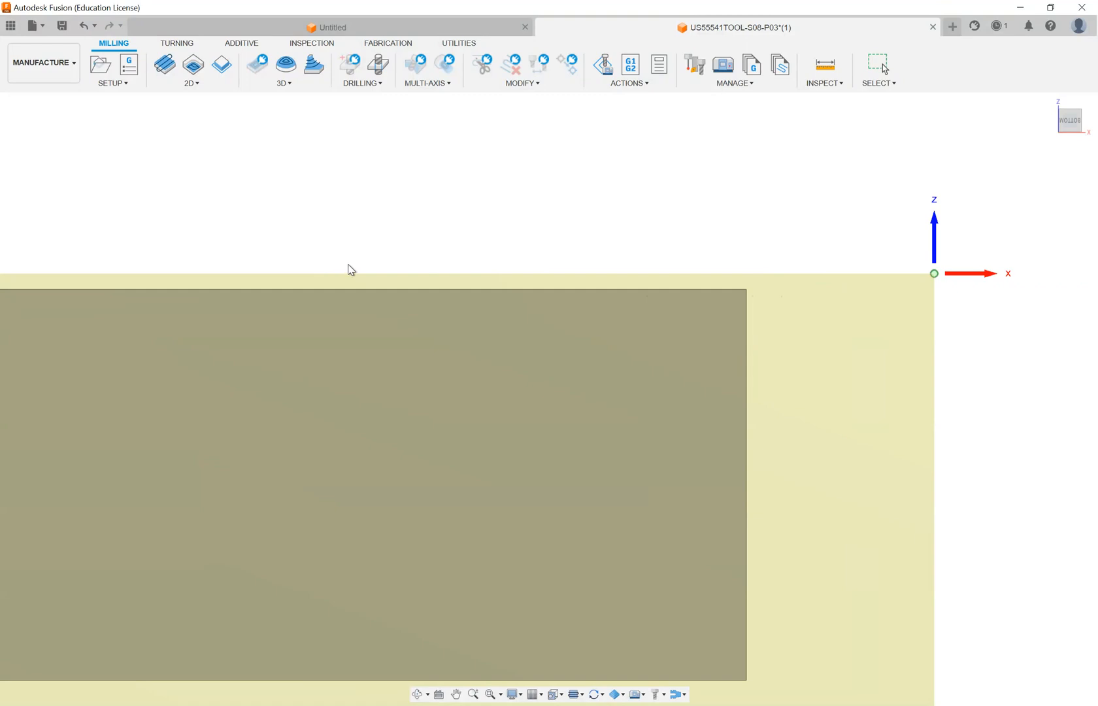
pyautogui.scroll(-5, 713, 262)
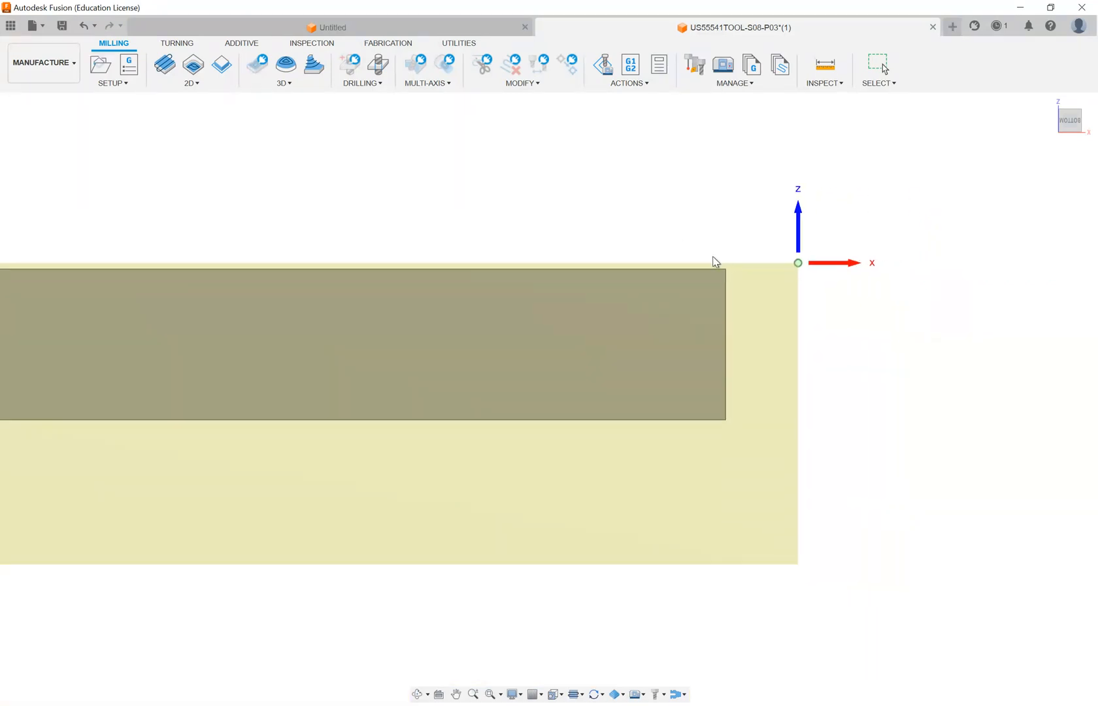
pyautogui.scroll(-3, 716, 262)
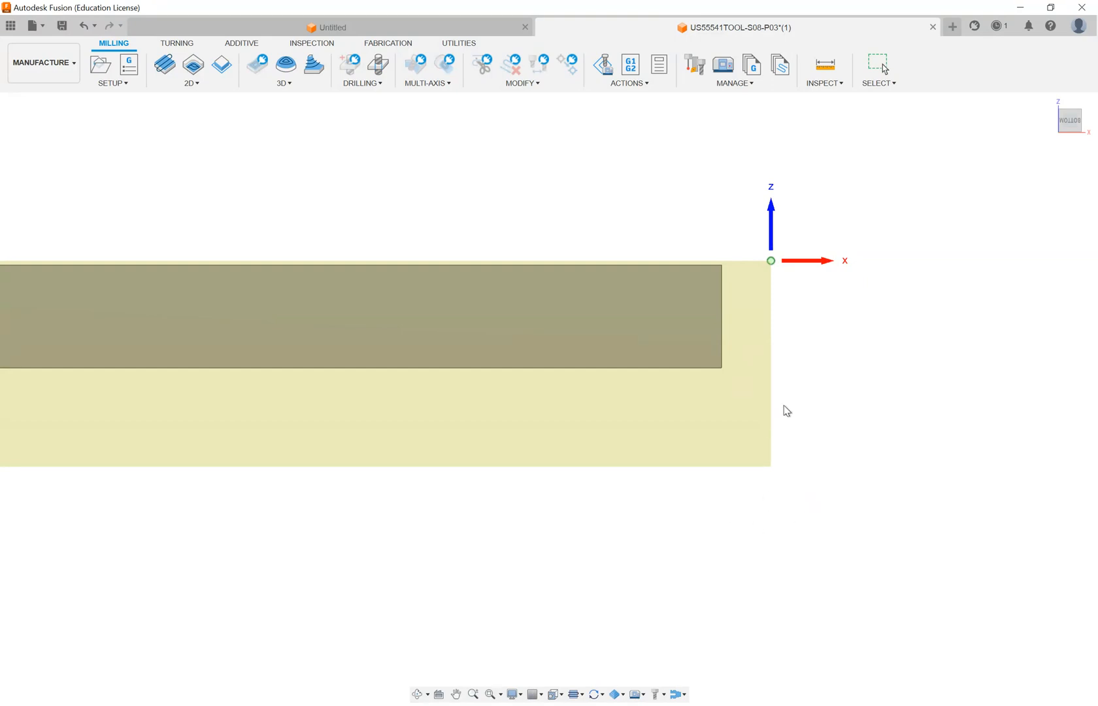
# - Check the enlarged stock block around the plate and complete the manufacturing setup
pyautogui.keyDown('shift'); pyautogui.moveTo(782, 408); pyautogui.dragTo(771, 448, button='middle'); pyautogui.keyUp('shift')
pyautogui.scroll(-8, 758, 487)
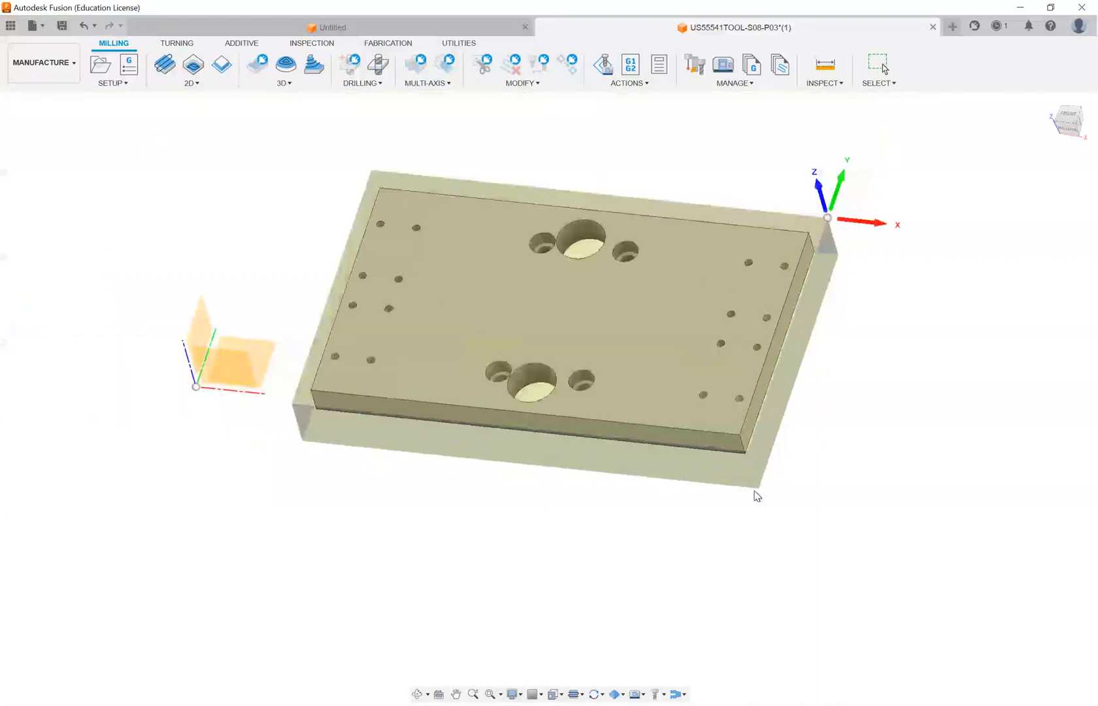
pyautogui.moveTo(758, 403)
pyautogui.keyDown('shift'); pyautogui.mouseDown(button='middle')
pyautogui.moveTo(732, 372)
pyautogui.moveTo(679, 448)
pyautogui.moveTo(766, 396)
pyautogui.mouseUp(button='middle'); pyautogui.keyUp('shift')
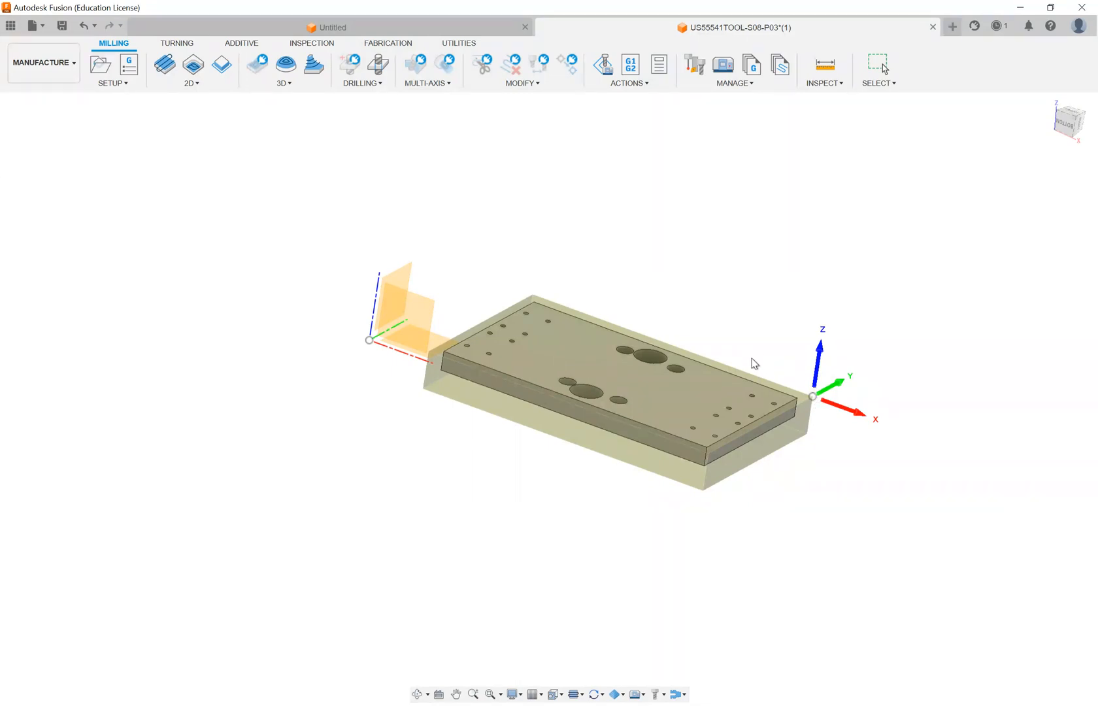
pyautogui.keyDown('shift'); pyautogui.moveTo(677, 383); pyautogui.dragTo(653, 407, button='middle'); pyautogui.keyUp('shift')
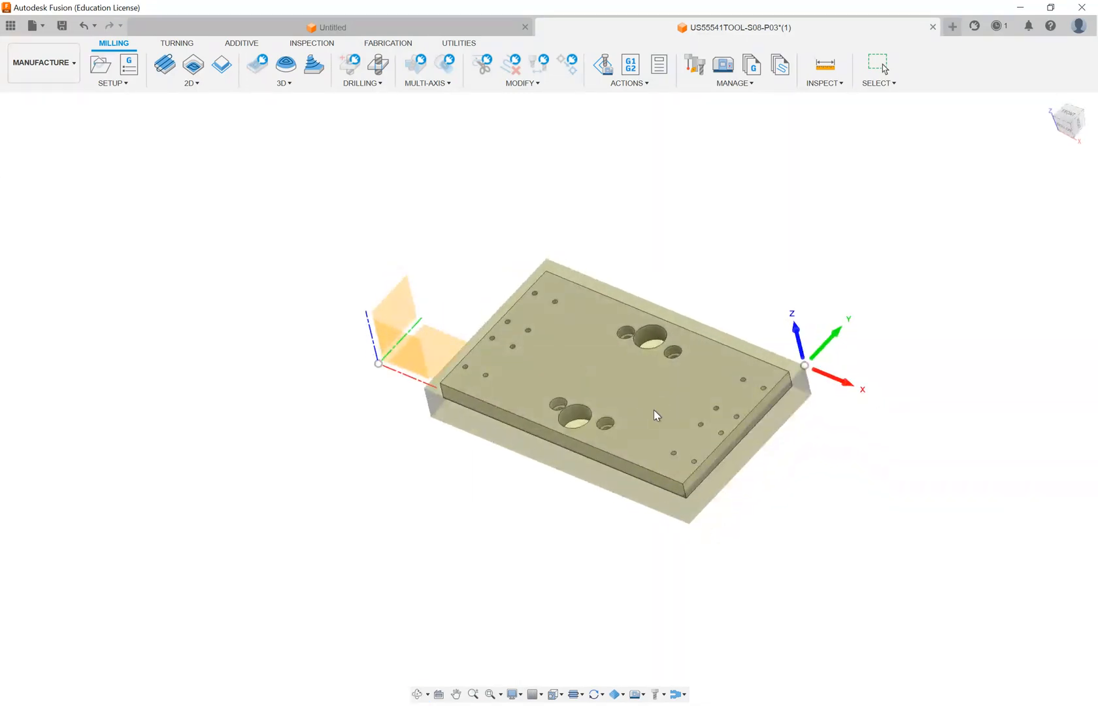
pyautogui.scroll(3, 834, 337)
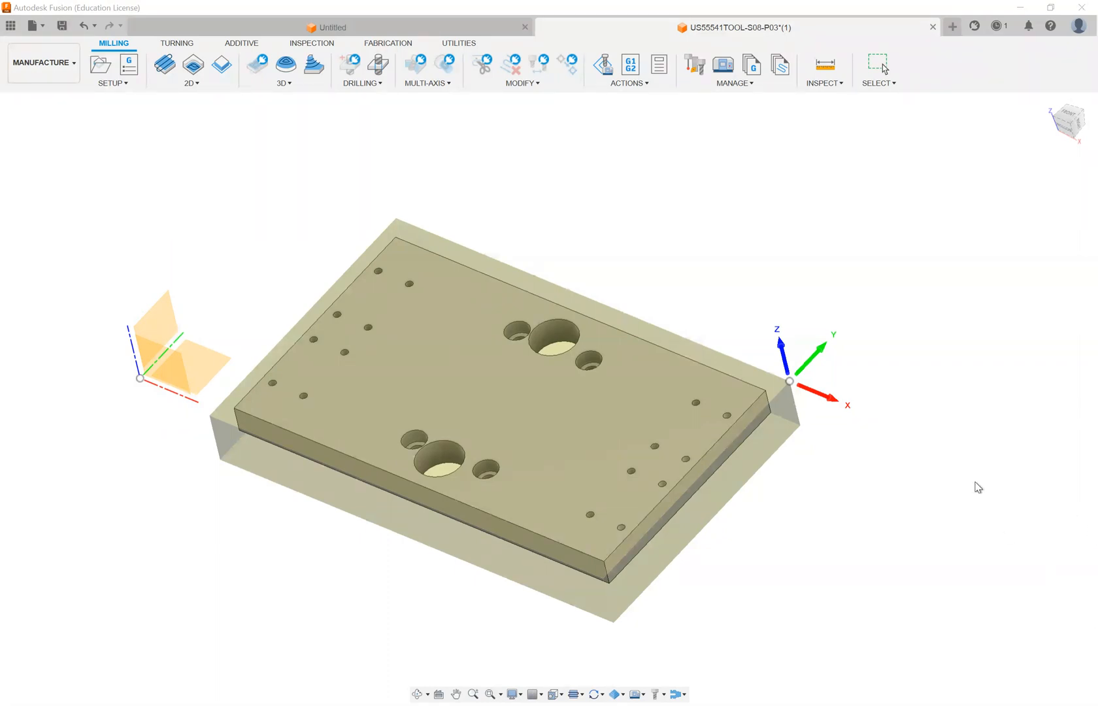
pyautogui.moveTo(881, 388)
pyautogui.keyDown('shift'); pyautogui.mouseDown(button='middle')
pyautogui.moveTo(877, 358)
pyautogui.moveTo(873, 385)
pyautogui.mouseUp(button='middle'); pyautogui.keyUp('shift')
pyautogui.moveTo(817, 347)
pyautogui.keyDown('shift'); pyautogui.mouseDown(button='middle')
pyautogui.moveTo(811, 363)
pyautogui.moveTo(833, 340)
pyautogui.mouseUp(button='middle'); pyautogui.keyUp('shift')
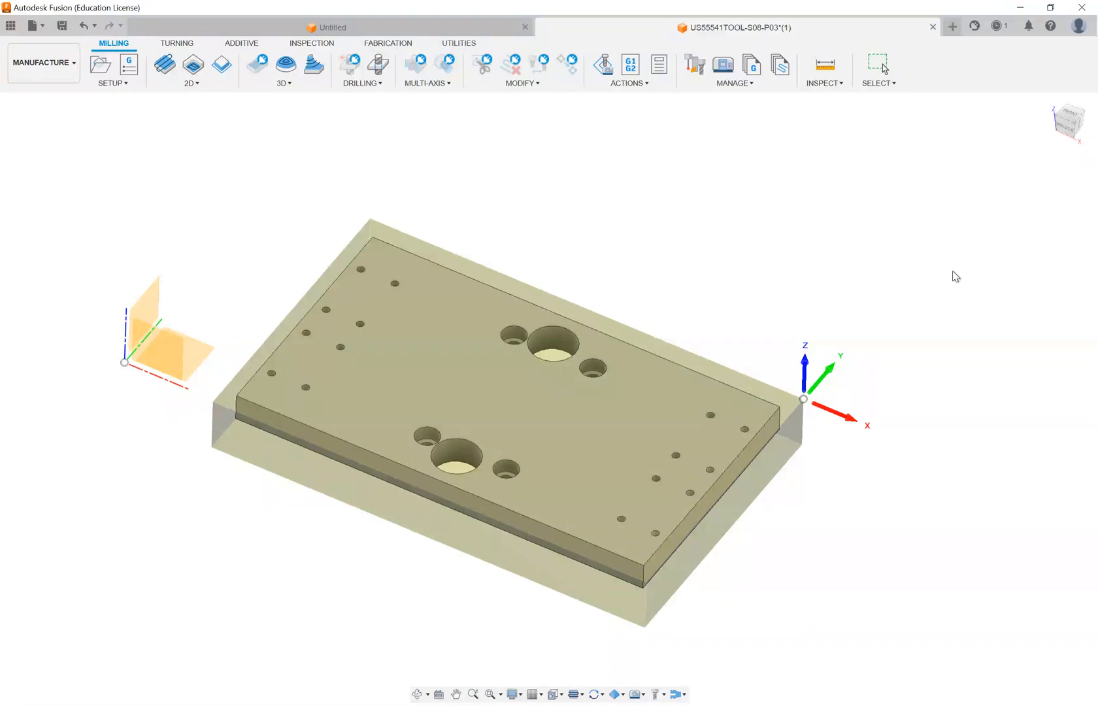
pyautogui.press('Escape')
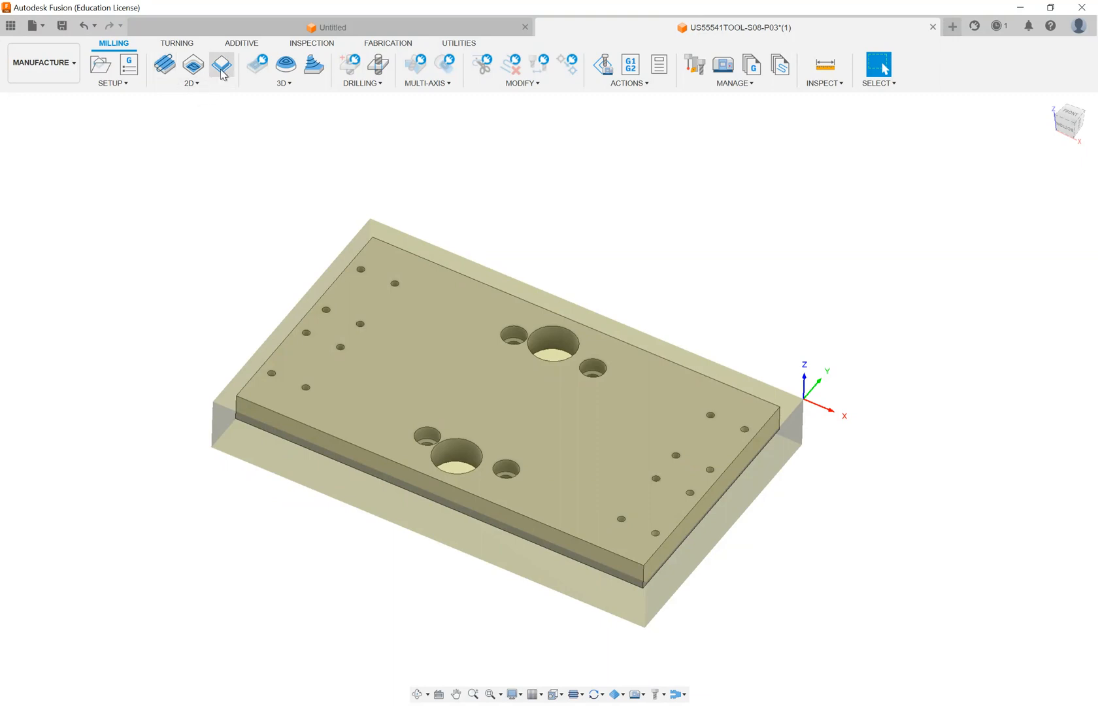
pyautogui.scroll(-1, 849, 291)
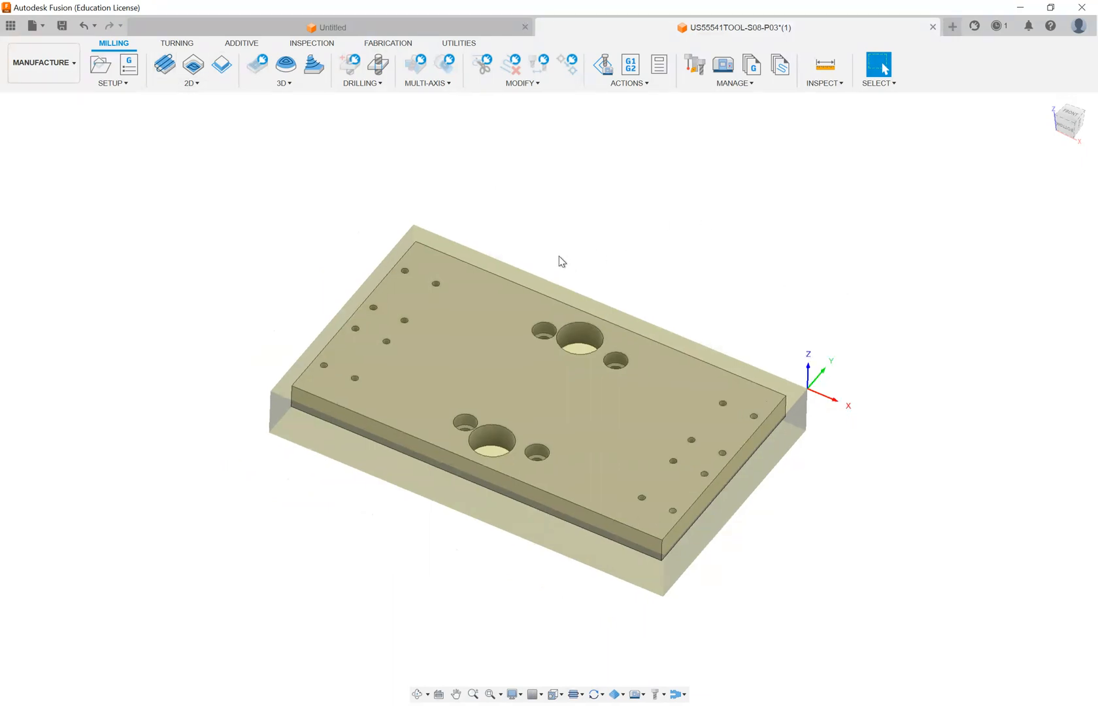
pyautogui.keyDown('shift'); pyautogui.moveTo(561, 260); pyautogui.dragTo(558, 238, button='middle'); pyautogui.keyUp('shift')
pyautogui.scroll(1, 333, 449)
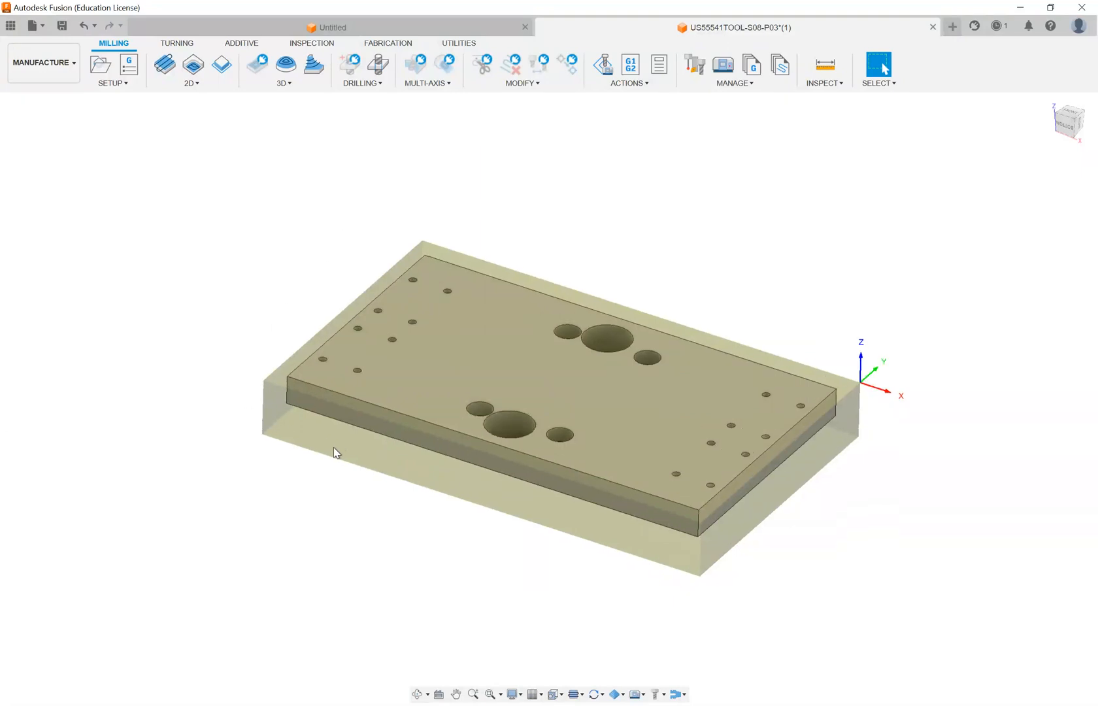